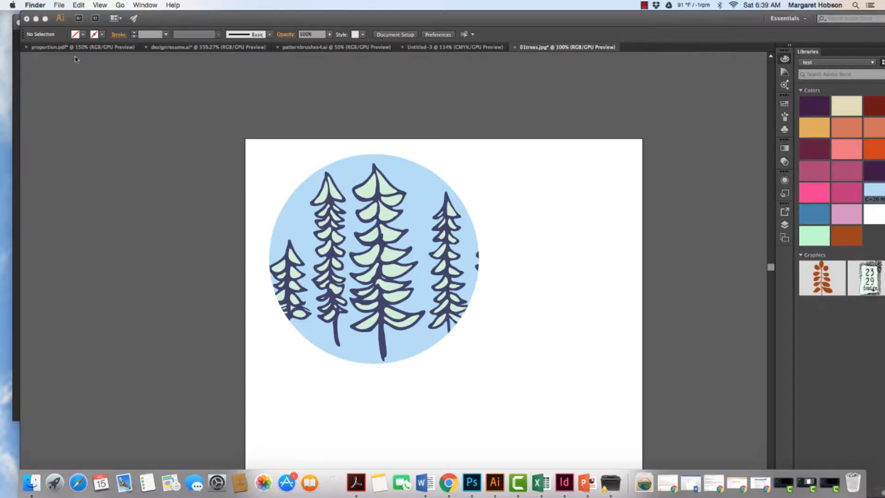
- Switch to Illustrator and open the sketch 02.jpg from the Downloads folder
click(109, 89)
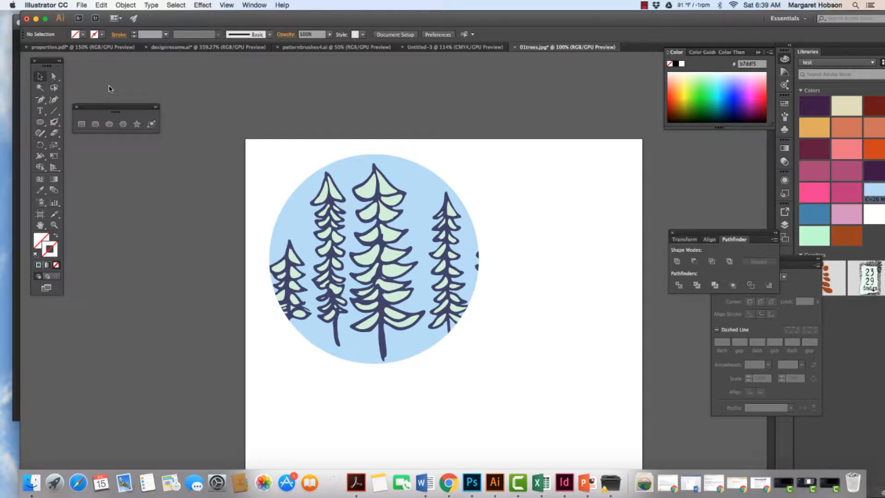
click(80, 5)
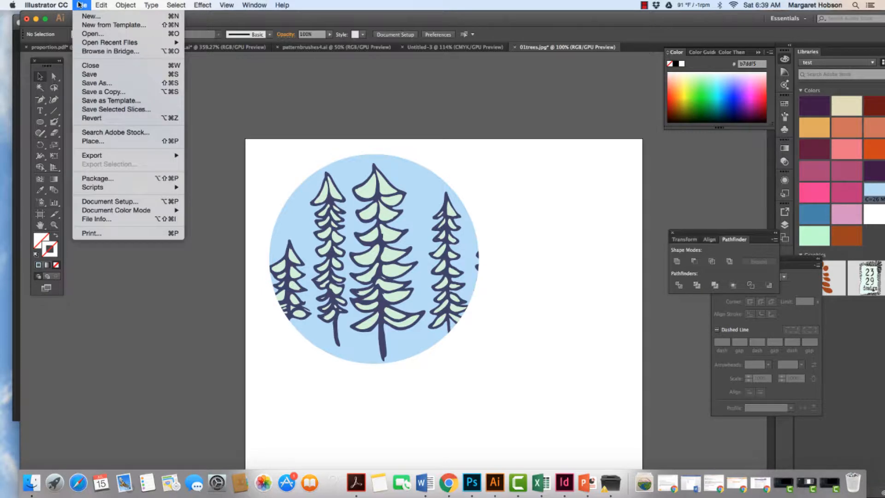
click(89, 34)
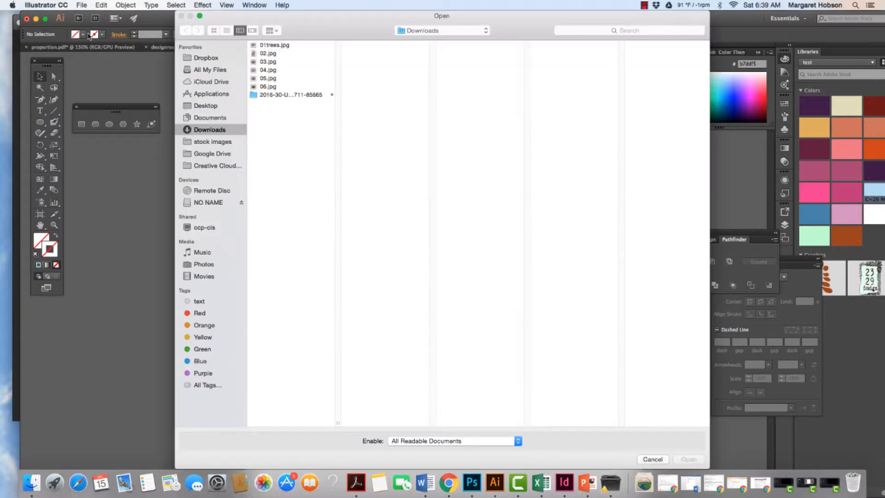
click(257, 53)
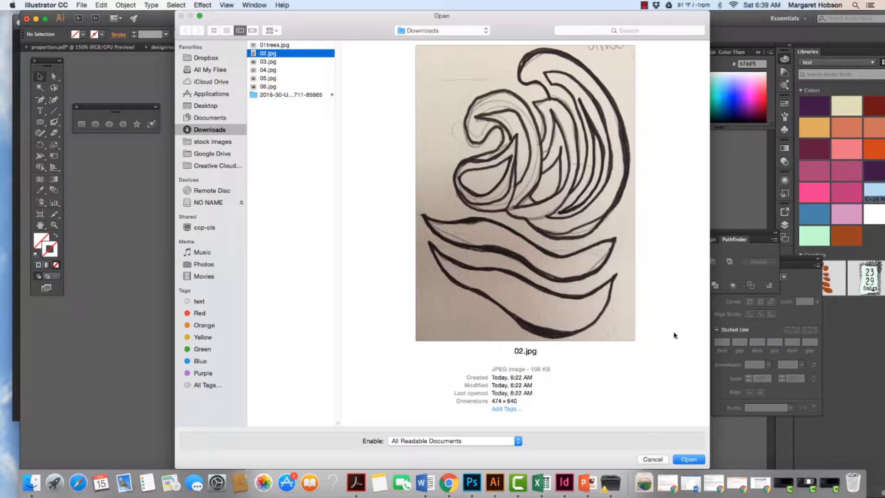
click(688, 460)
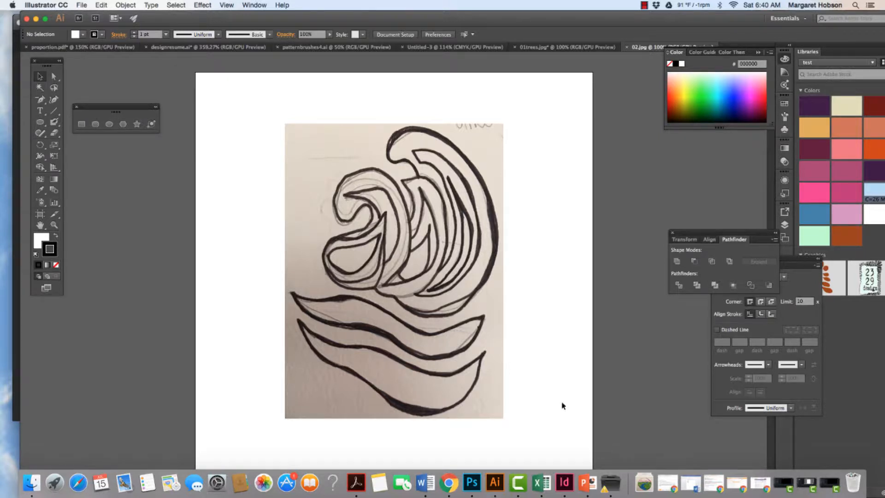
- Select the sketch image, display the Layers panel, and detach and enlarge it for working with layers
click(444, 333)
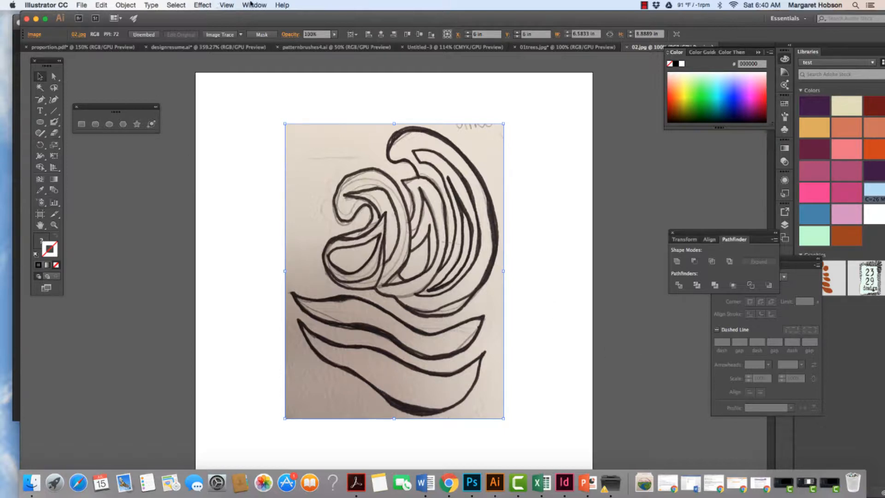
click(250, 4)
click(264, 267)
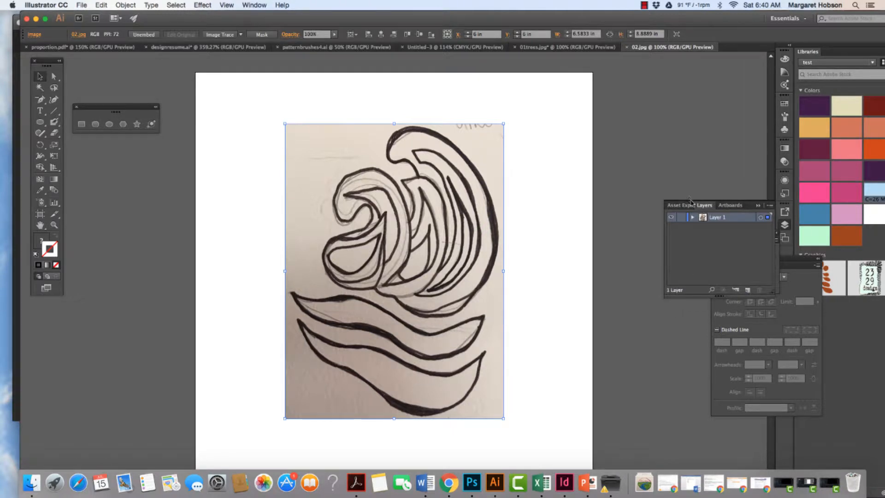
drag(703, 206, 664, 102)
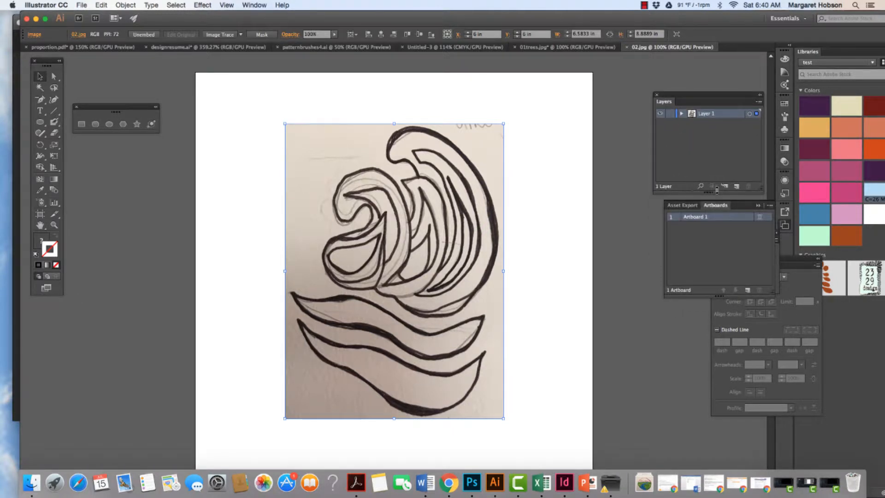
drag(717, 190, 712, 300)
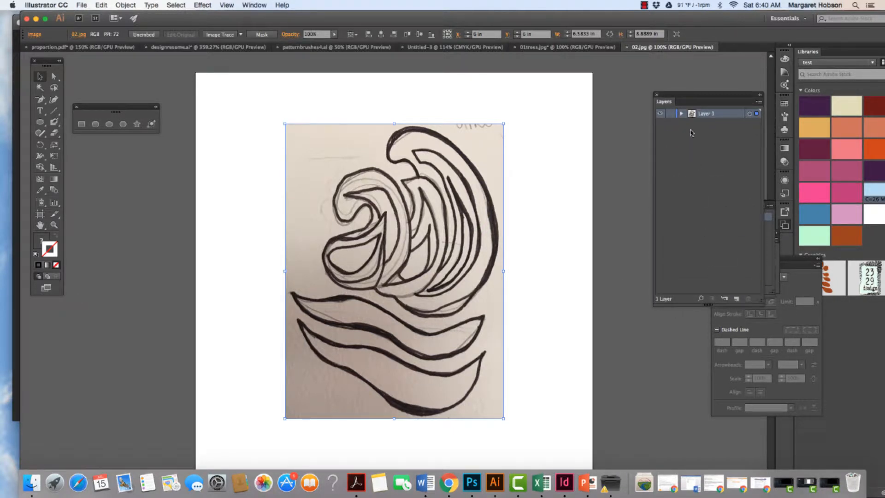
- Turn Layer 1 with the sketch into a template layer and add a new layer above it
double_click(725, 115)
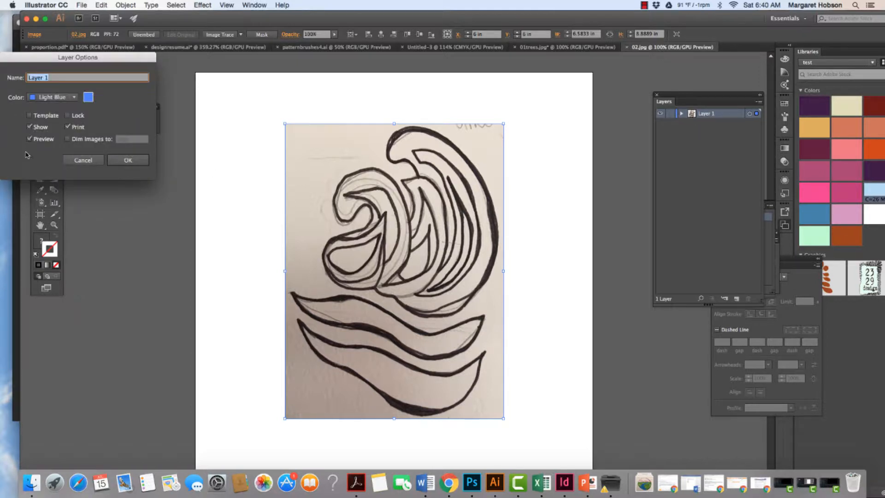
click(29, 115)
click(128, 160)
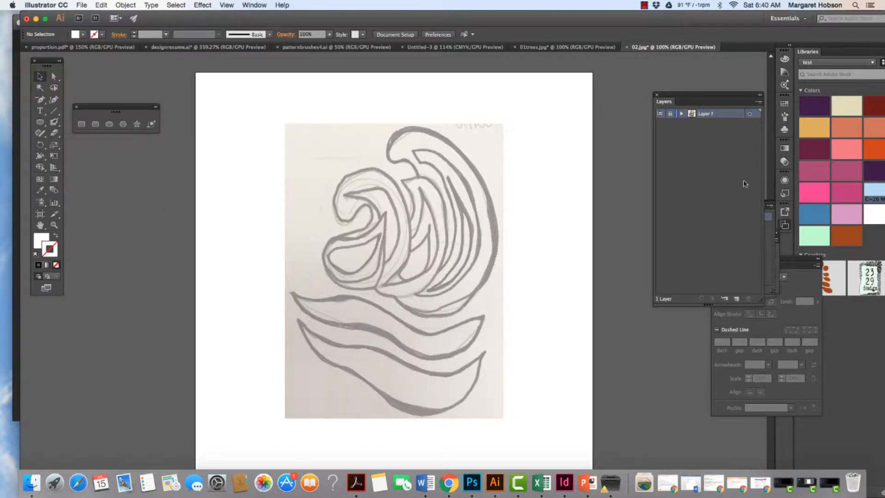
click(737, 299)
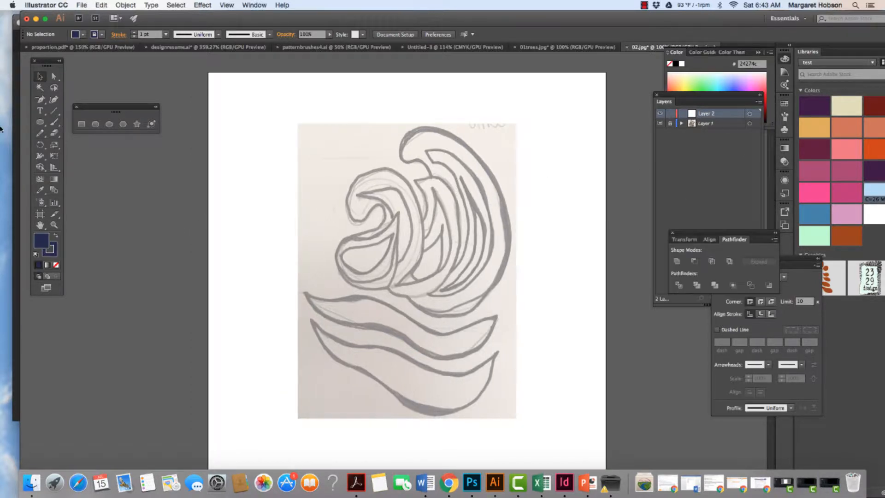
- Trace the upper wave band below the swirls as a closed navy shape with the Pencil tool
click(41, 133)
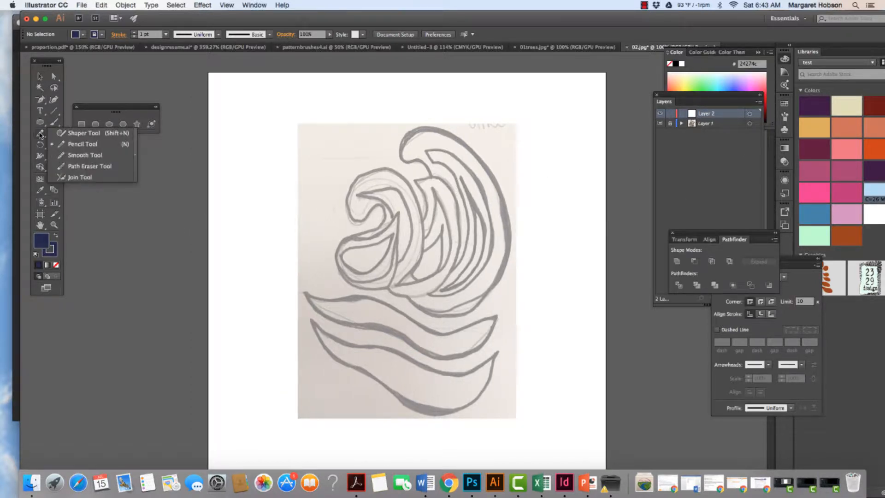
click(79, 144)
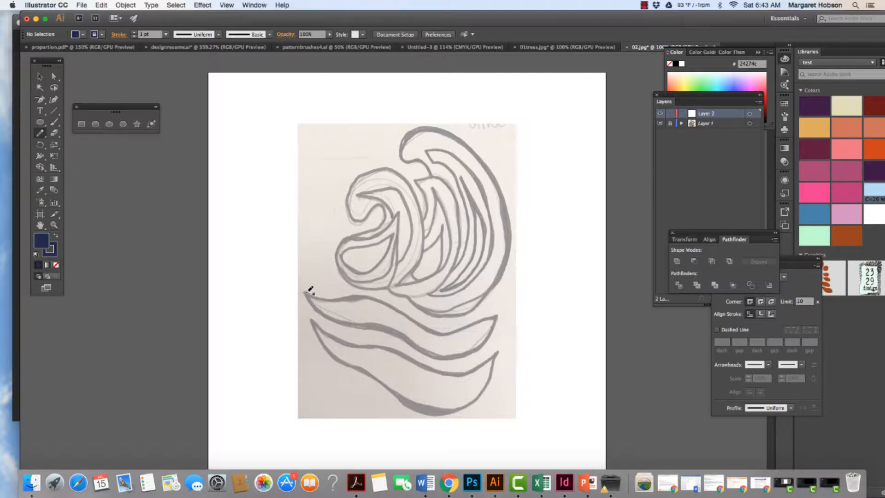
mouse_move(315, 294)
mouse_down()
mouse_move(379, 300)
mouse_move(444, 333)
mouse_move(499, 315)
mouse_move(483, 346)
mouse_move(441, 360)
mouse_move(386, 330)
mouse_move(310, 298)
mouse_up()
drag(311, 289, 309, 292)
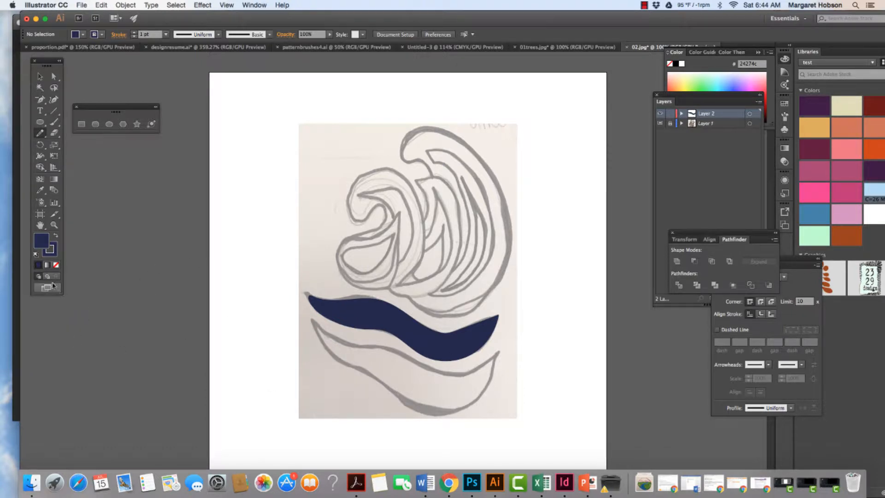
- Set the fill of the traced upper wave to none, keeping only its navy outline
click(56, 265)
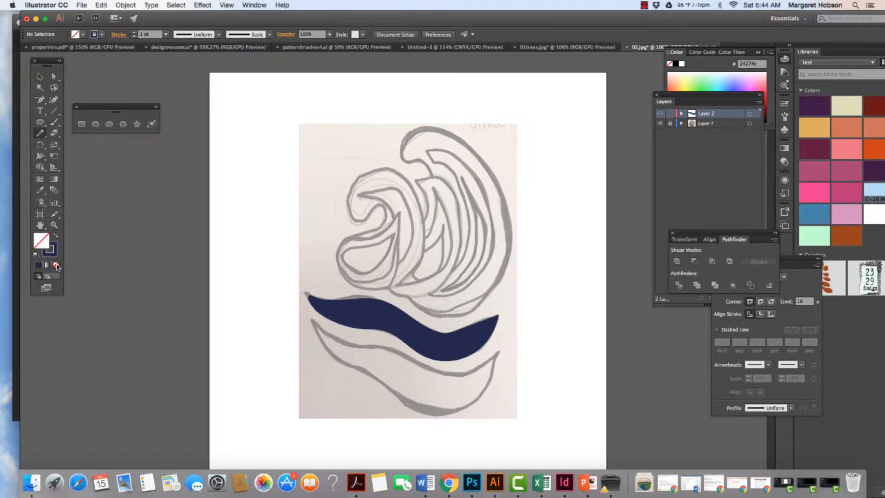
click(38, 266)
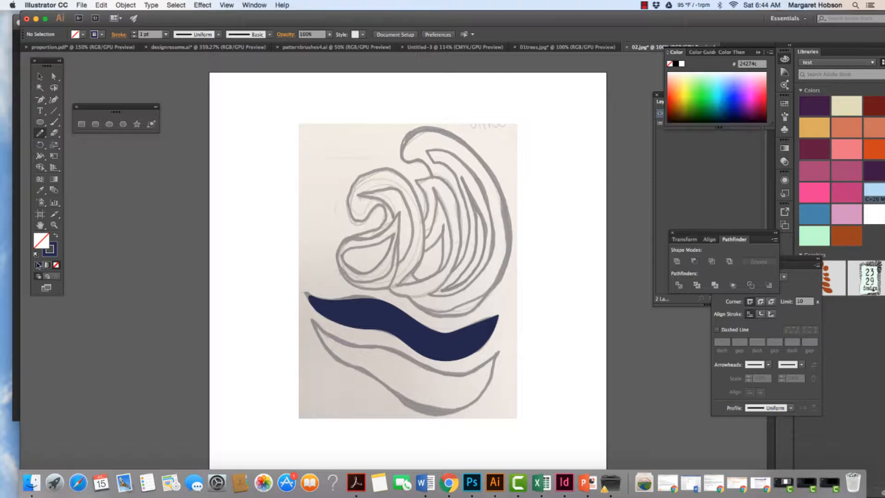
click(40, 77)
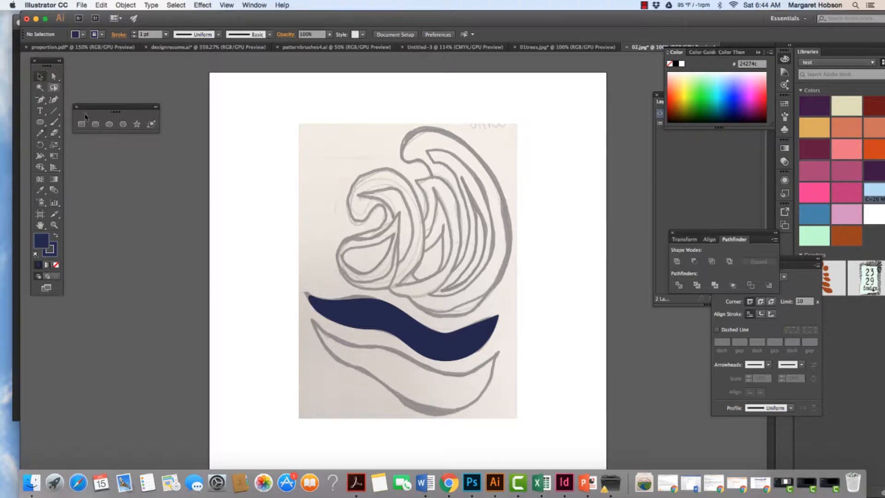
click(390, 331)
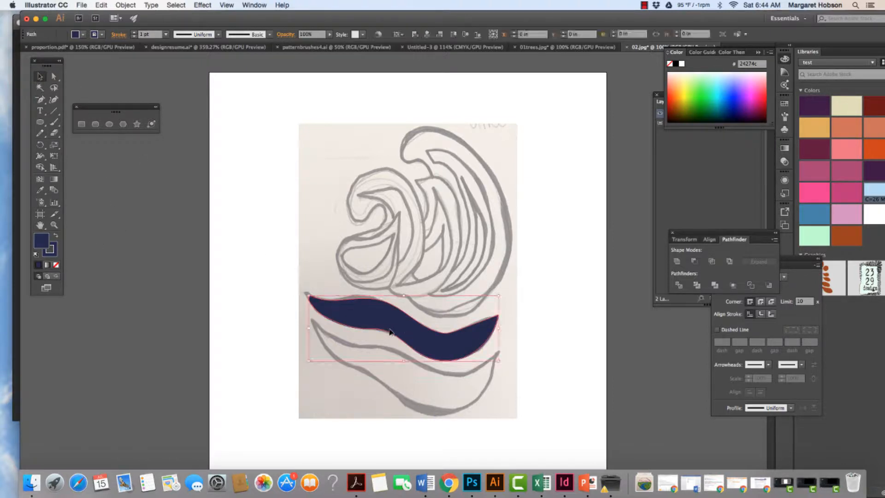
click(56, 266)
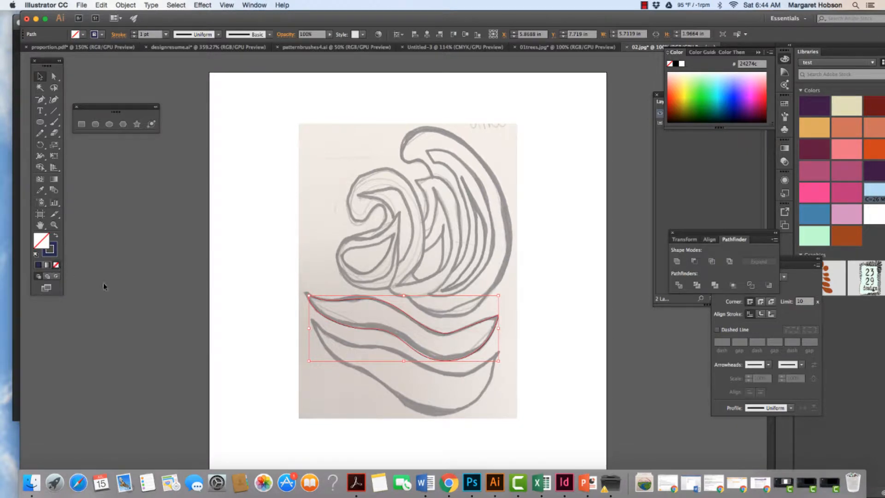
click(303, 322)
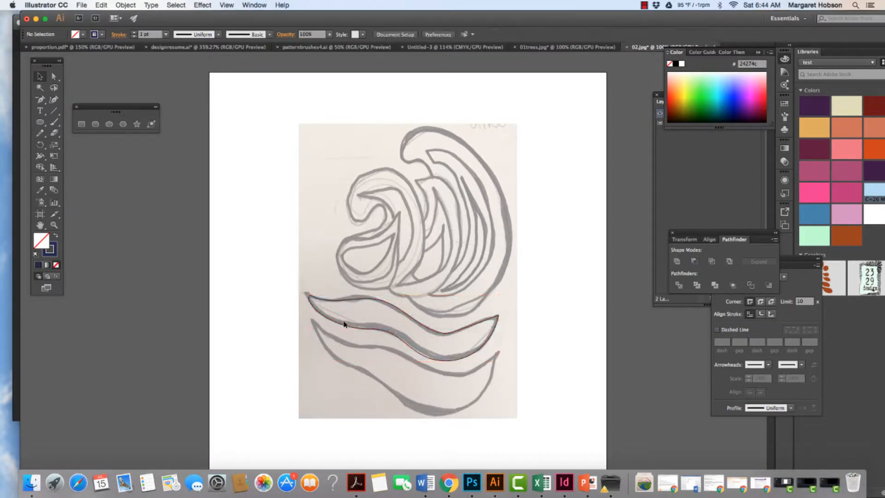
- Set the stroke weight of the upper wave outline to 6 pt
click(344, 324)
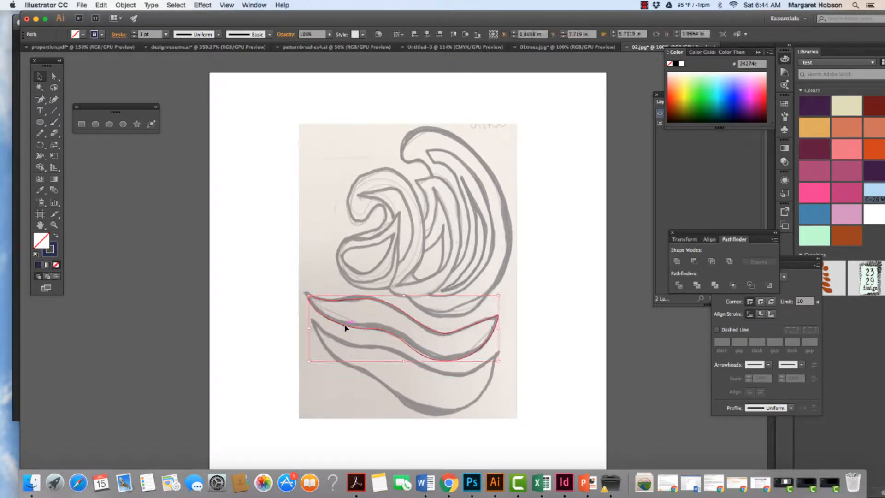
click(134, 33)
click(134, 33)
click(134, 33)
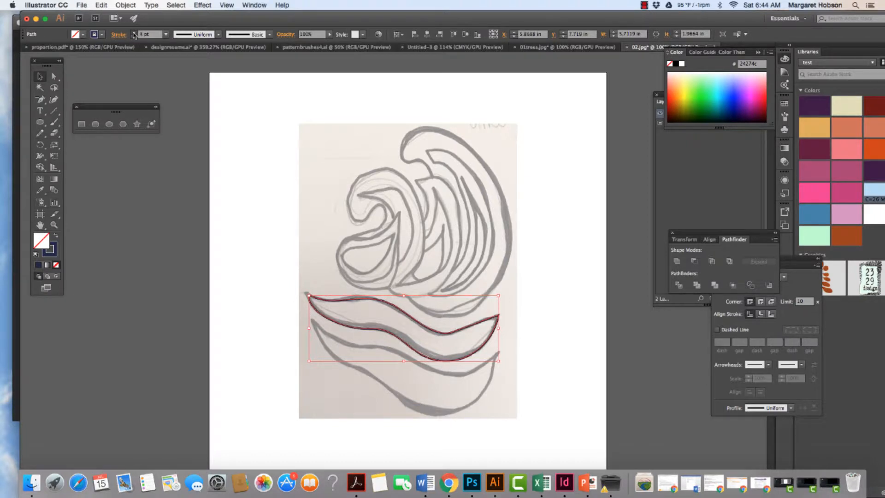
click(134, 33)
click(134, 33)
click(237, 238)
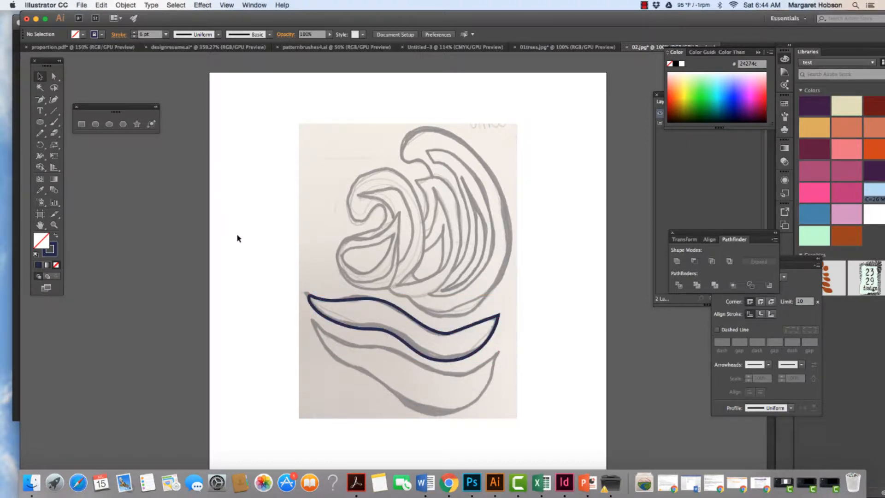
- Restore the solid navy fill of the upper wave shape
click(37, 266)
click(369, 335)
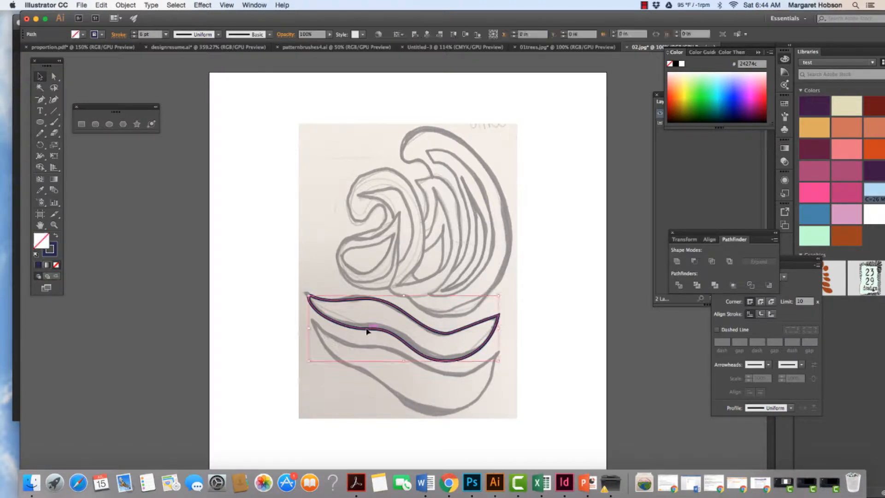
click(40, 266)
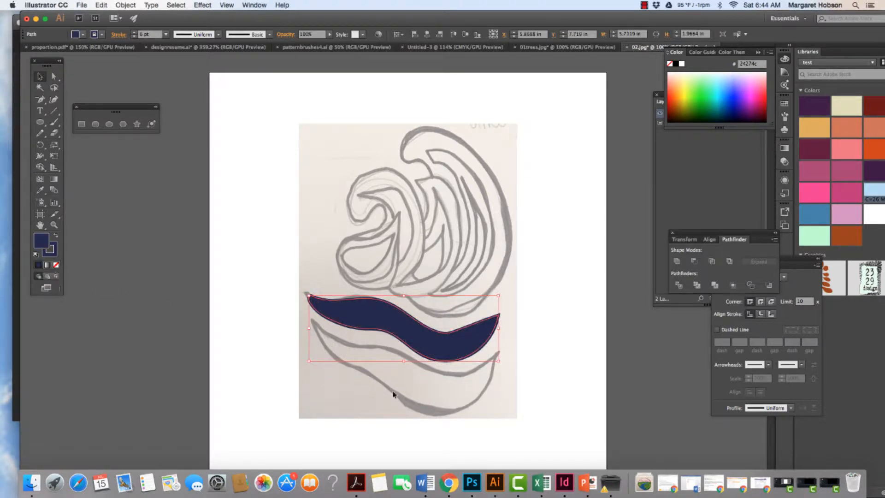
click(424, 402)
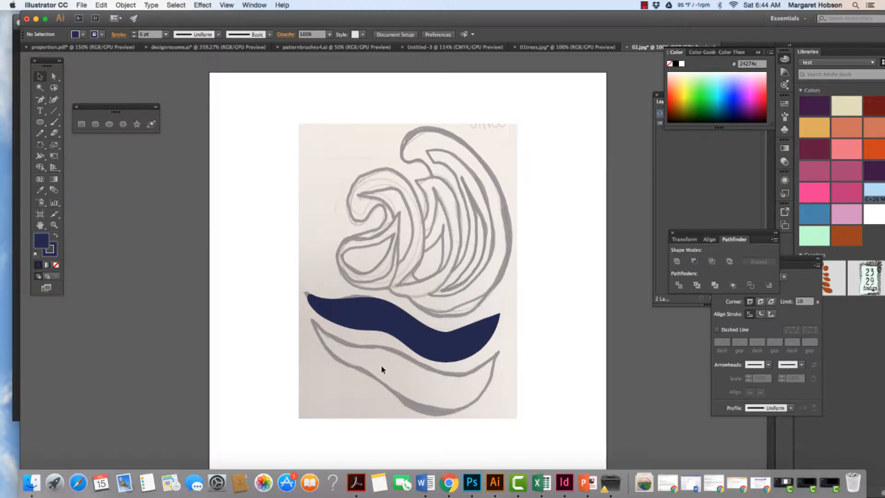
- Nudge the anchor point in the dip of the upper wave's top edge using Direct Selection
click(470, 345)
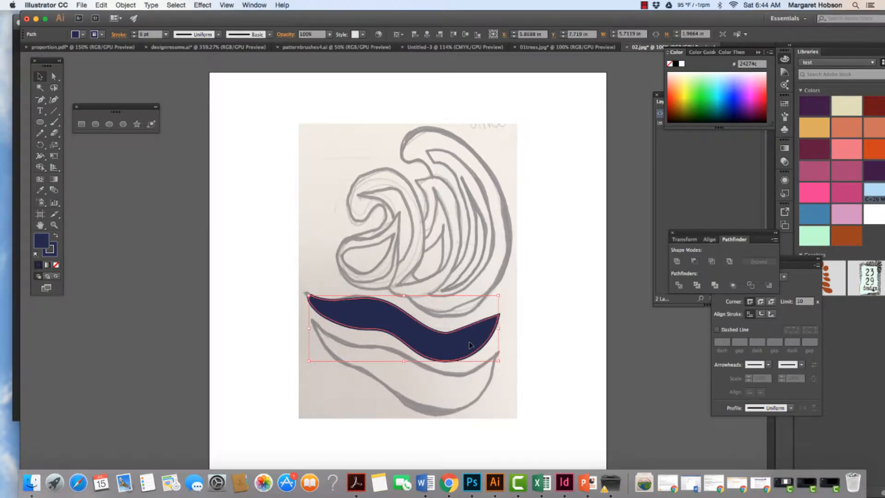
click(54, 76)
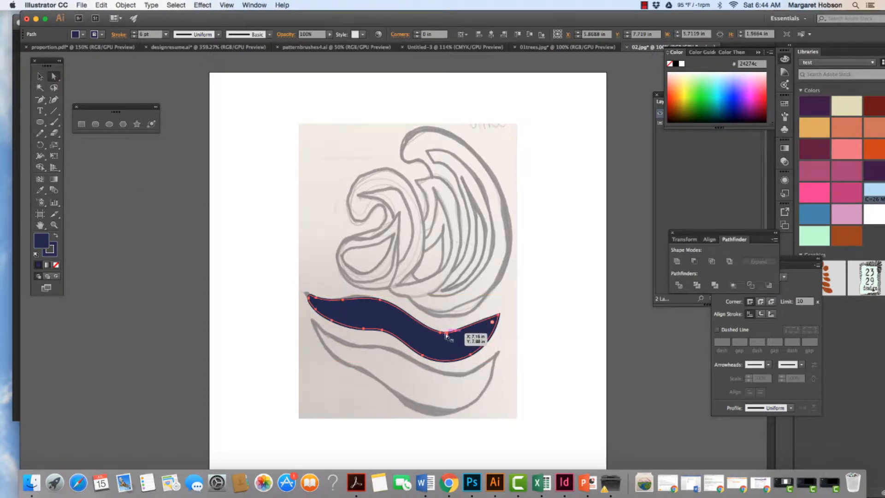
drag(446, 336, 445, 335)
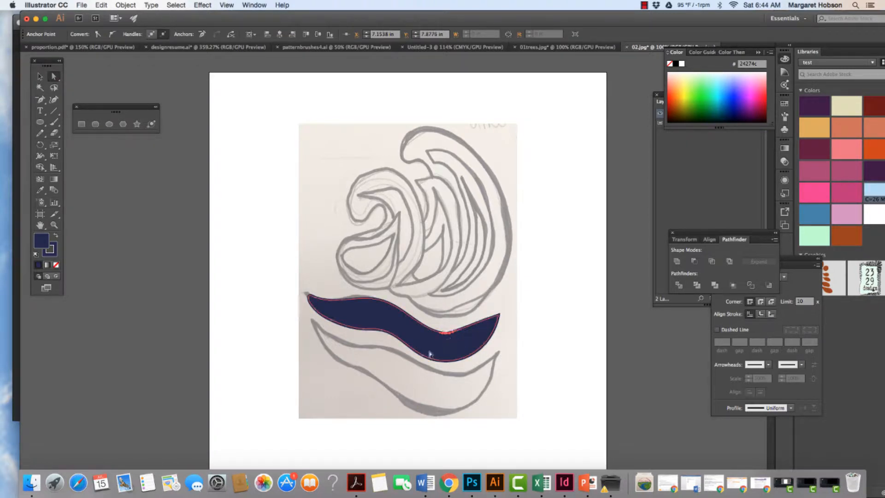
click(528, 353)
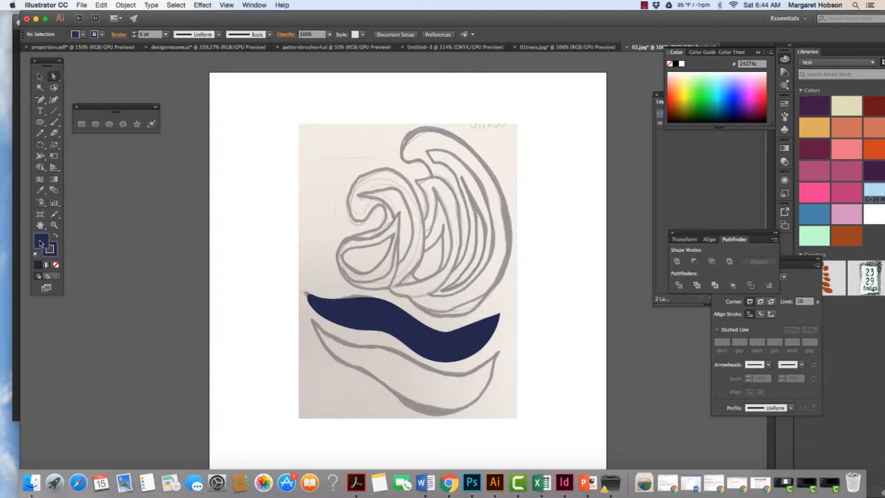
- Draw a narrow crescent test shape beside the sketch with the Pencil tool and delete it
click(42, 134)
mouse_move(43, 136)
mouse_down()
mouse_move(70, 134)
mouse_move(71, 154)
mouse_move(72, 142)
mouse_move(101, 145)
mouse_up()
mouse_move(229, 289)
mouse_down()
mouse_move(247, 250)
mouse_move(246, 185)
mouse_up()
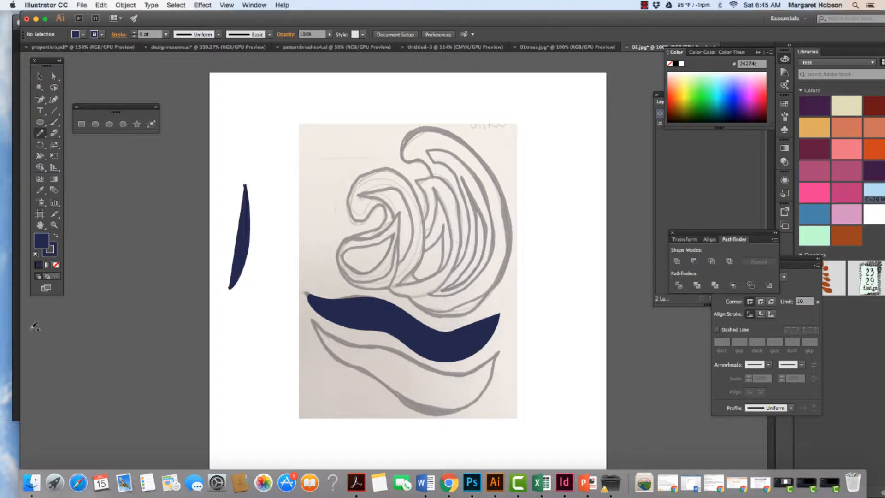
click(40, 76)
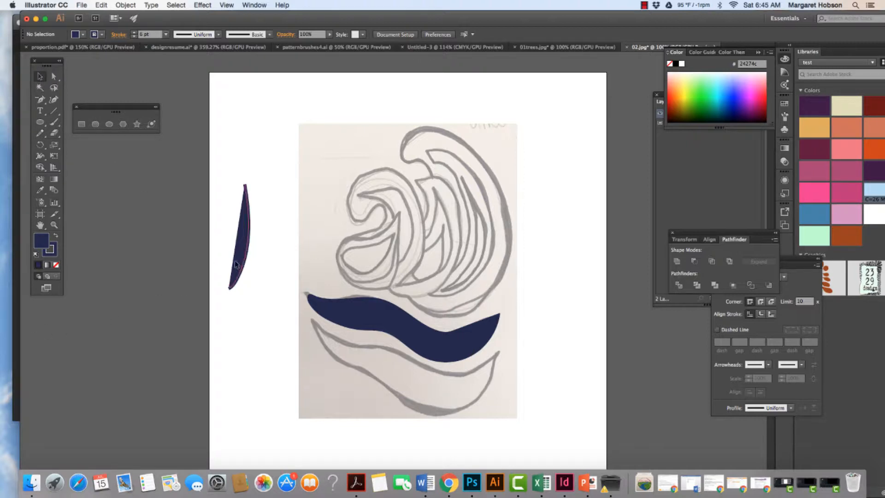
click(236, 266)
key(Delete)
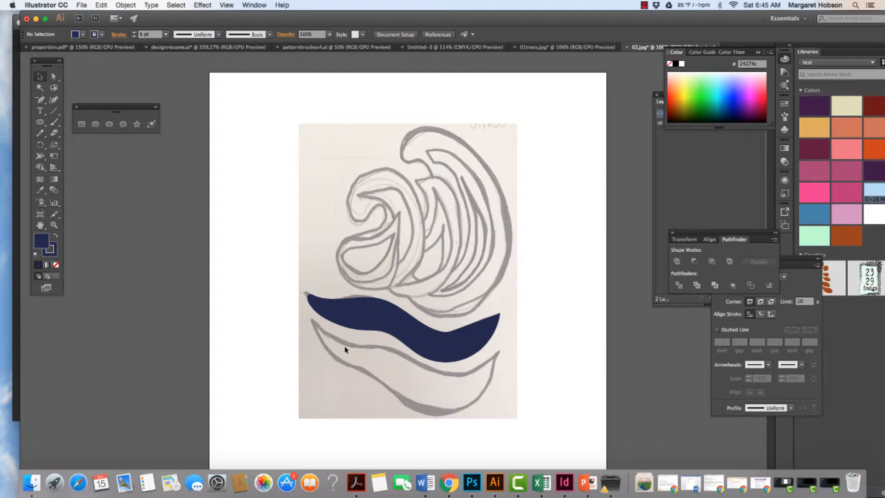
- Trace the lower wave band as a closed shape with the Pencil tool
key(n)
mouse_move(317, 318)
mouse_down()
mouse_move(446, 368)
mouse_move(470, 371)
mouse_move(499, 351)
mouse_move(499, 359)
mouse_move(476, 400)
mouse_move(448, 414)
mouse_move(408, 412)
mouse_move(333, 354)
mouse_move(317, 319)
mouse_up()
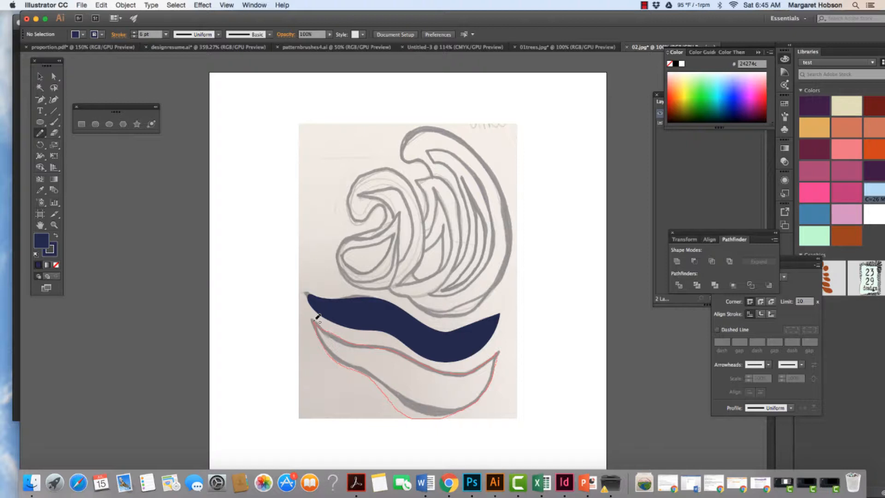
- Close the lower wave band's pencil outline at its upper-left tip so it fills with navy, and deselect it
drag(317, 319, 317, 320)
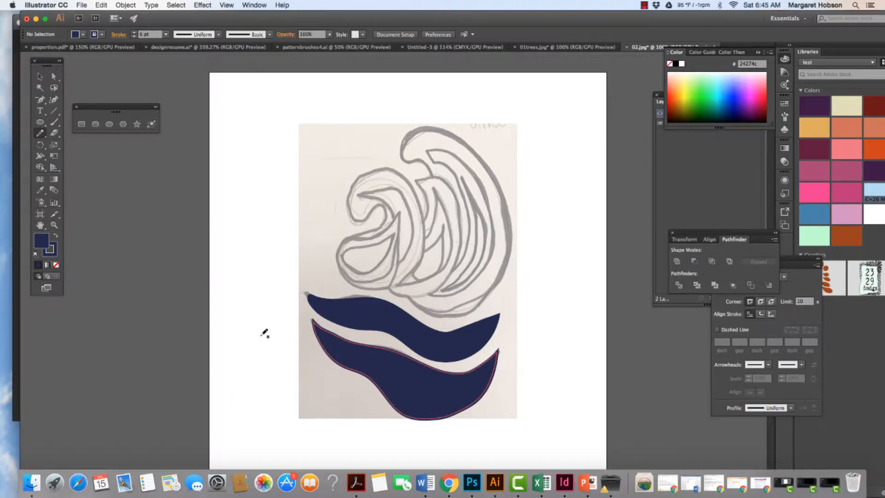
scroll(58, 239, left, 1)
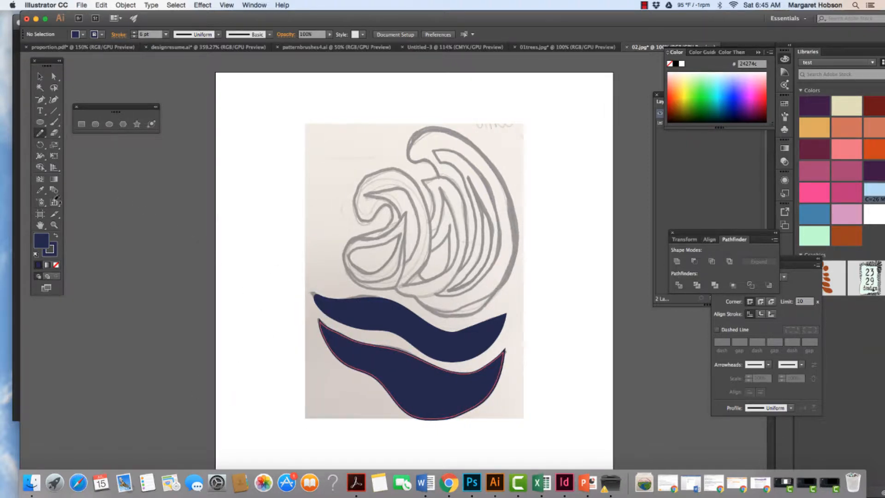
click(40, 77)
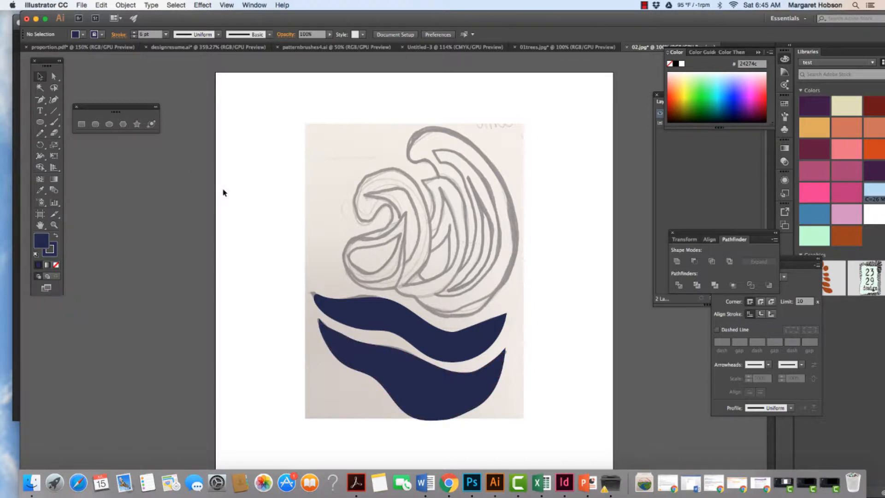
- Draw a small cloud-like test shape on the blank artboard area beside the sketch with the Pencil tool
key(h)
drag(332, 395, 357, 369)
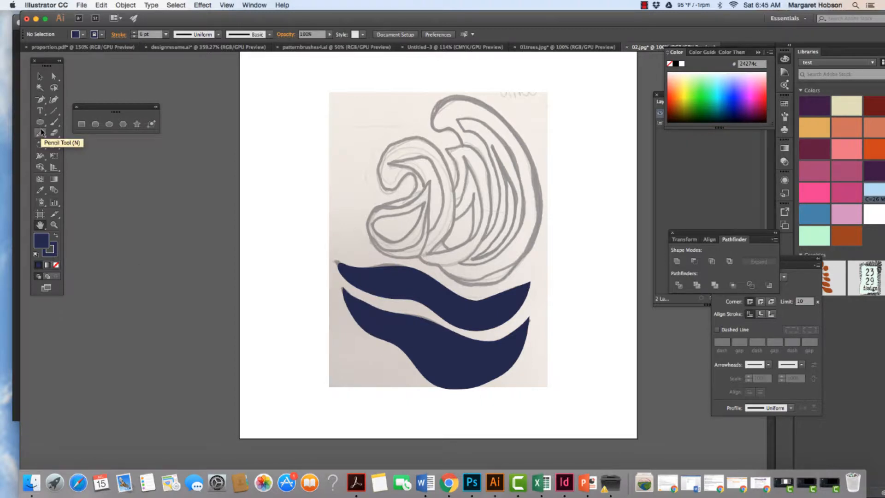
key(super+equal)
key(super+equal)
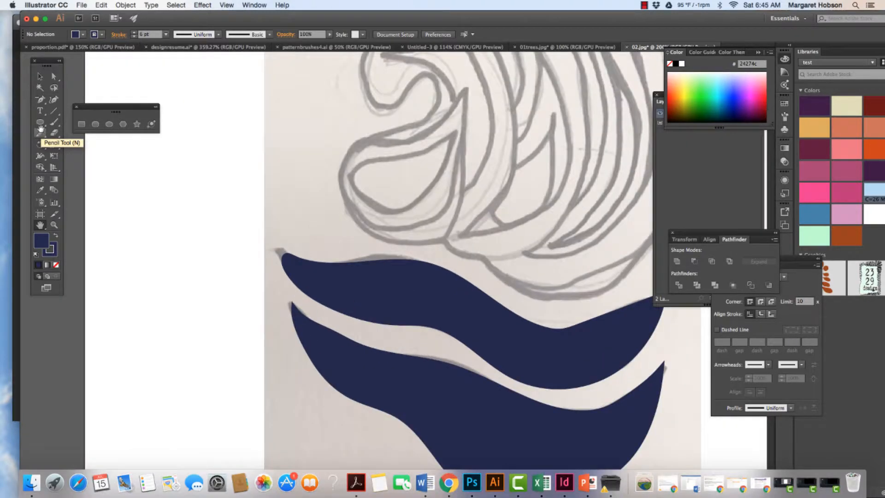
drag(118, 217, 257, 263)
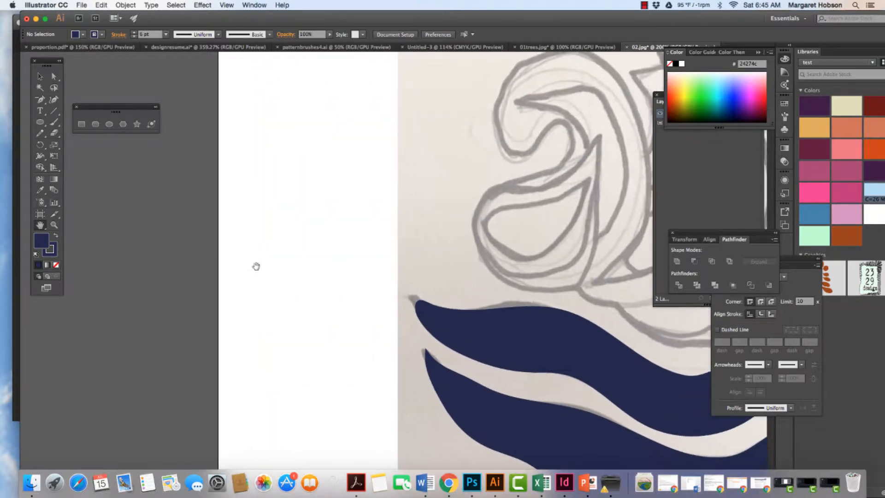
click(45, 134)
mouse_move(257, 156)
mouse_down()
mouse_move(334, 137)
mouse_move(345, 149)
mouse_move(307, 165)
mouse_move(262, 151)
mouse_up()
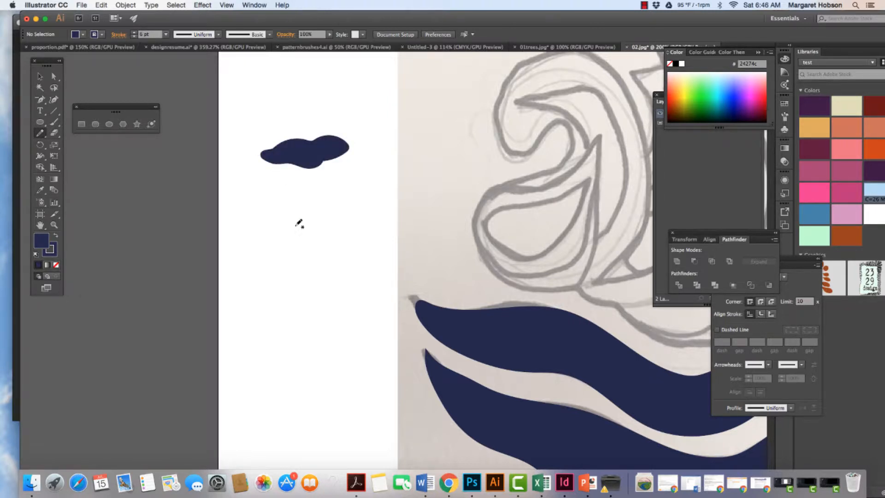
- Smooth the outline of the small test shape with the Smooth tool, and delete the shape
click(41, 135)
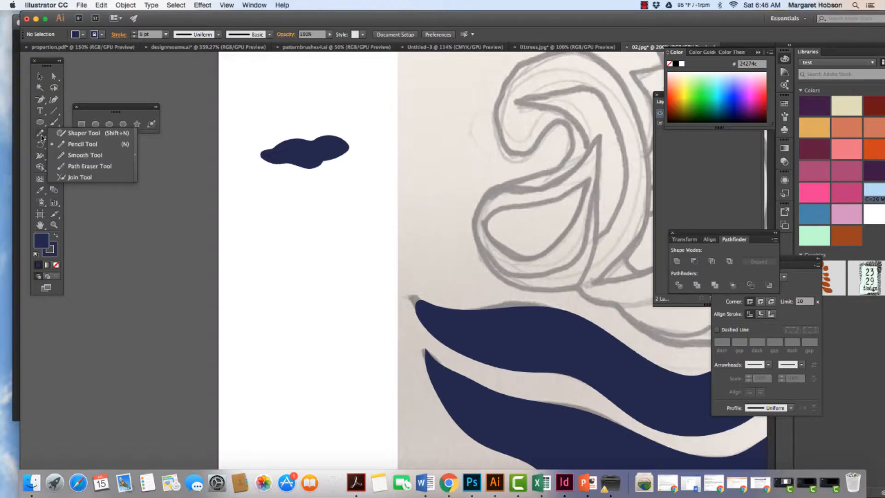
click(79, 155)
drag(273, 150, 318, 138)
key(v)
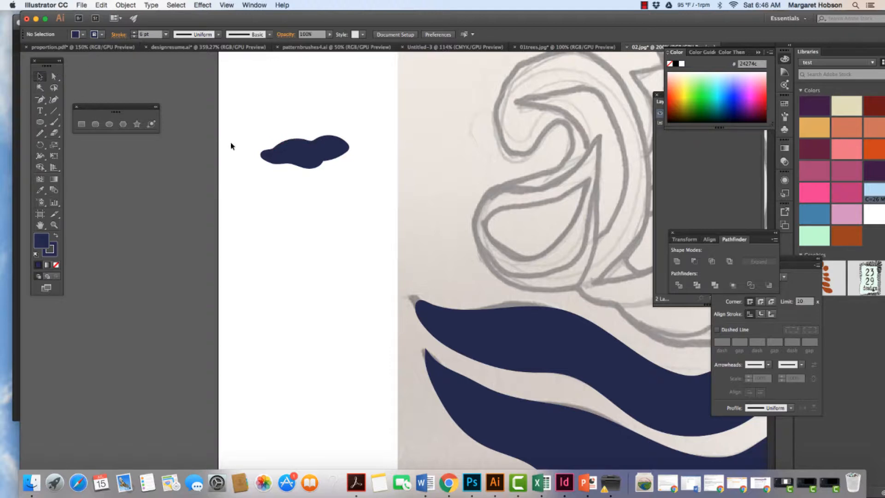
click(331, 149)
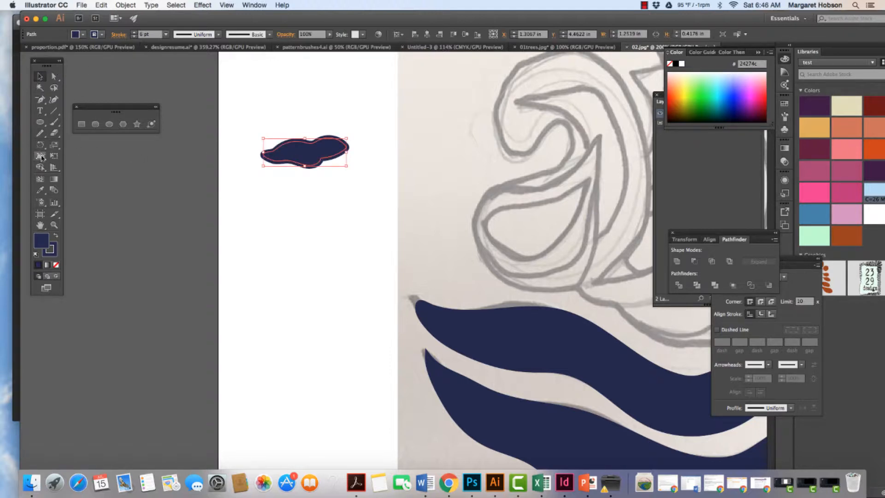
click(41, 133)
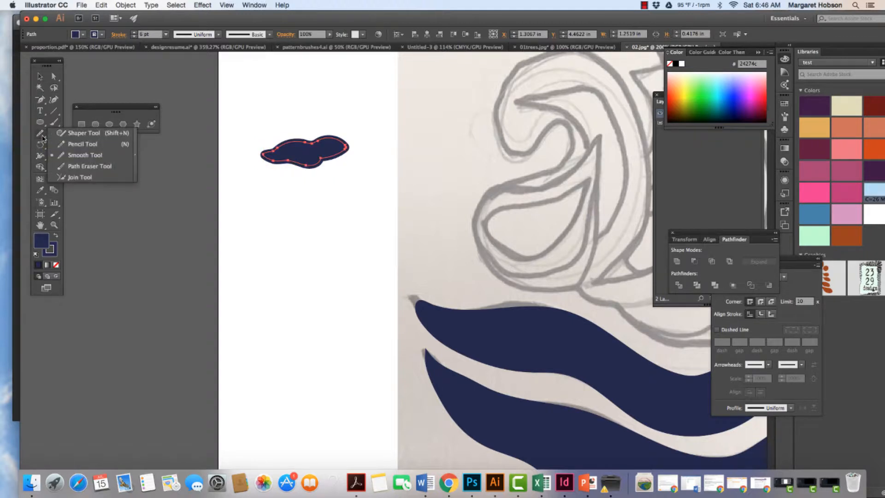
mouse_move(297, 140)
mouse_down()
mouse_move(328, 135)
mouse_move(307, 142)
mouse_move(339, 138)
mouse_move(346, 153)
mouse_move(345, 145)
mouse_move(343, 154)
mouse_move(341, 146)
mouse_move(308, 161)
mouse_up()
key(v)
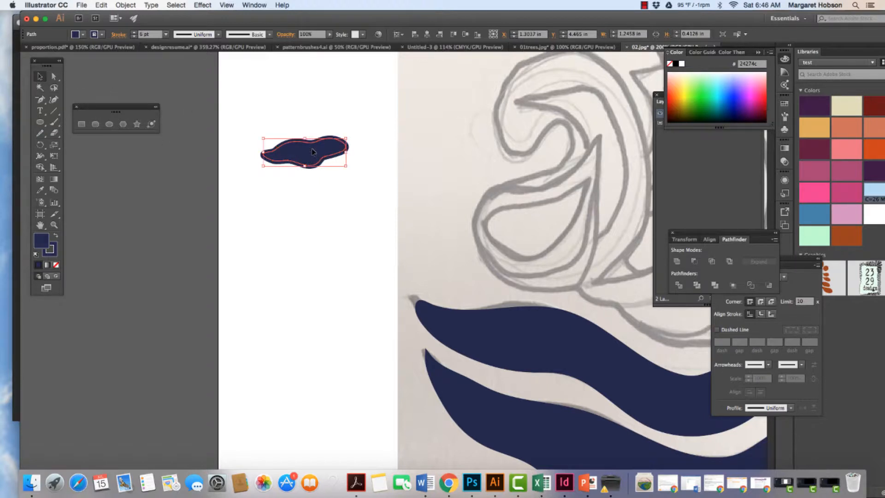
key(Delete)
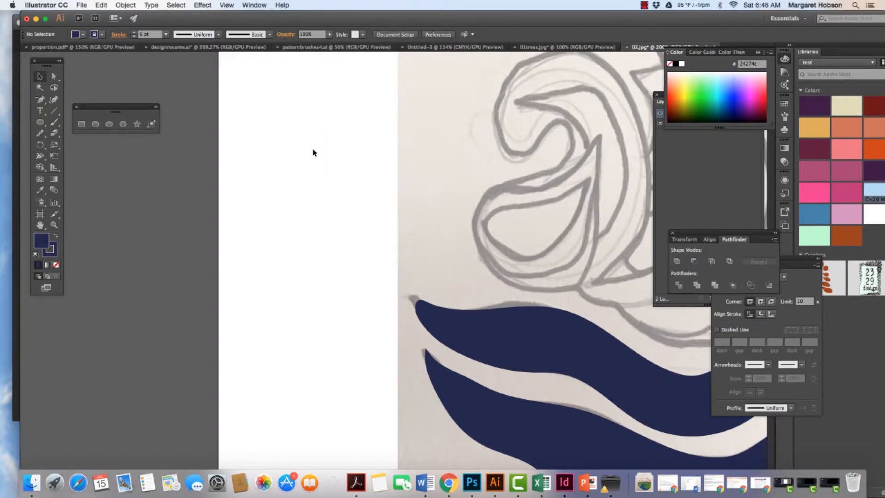
- Trace the inner drop shapes of the middle and left wave curls as closed navy shapes with the Pencil tool
key(space)
drag(446, 197, 208, 249)
key(super+minus)
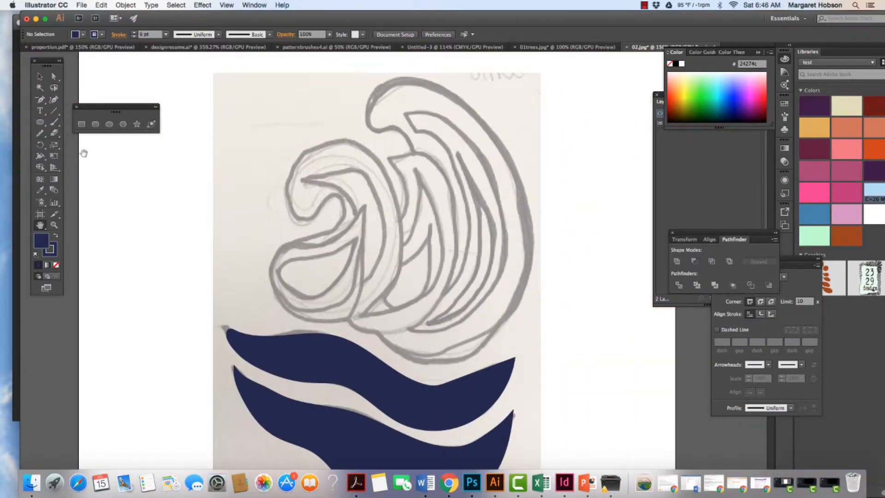
key(n)
mouse_move(428, 235)
mouse_down()
mouse_move(431, 225)
mouse_move(427, 283)
mouse_move(395, 303)
mouse_move(382, 293)
mouse_move(405, 262)
mouse_up()
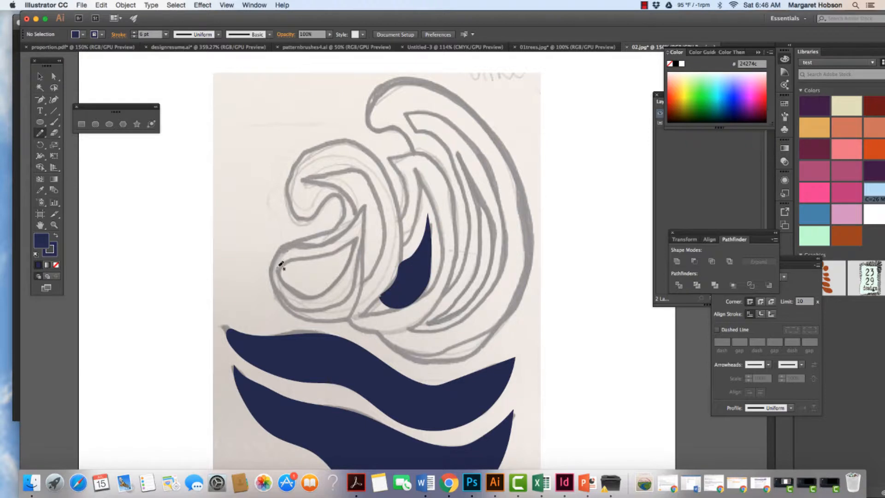
mouse_move(286, 260)
mouse_down()
mouse_move(339, 251)
mouse_move(358, 237)
mouse_move(349, 267)
mouse_move(320, 294)
mouse_move(297, 292)
mouse_move(280, 266)
mouse_up()
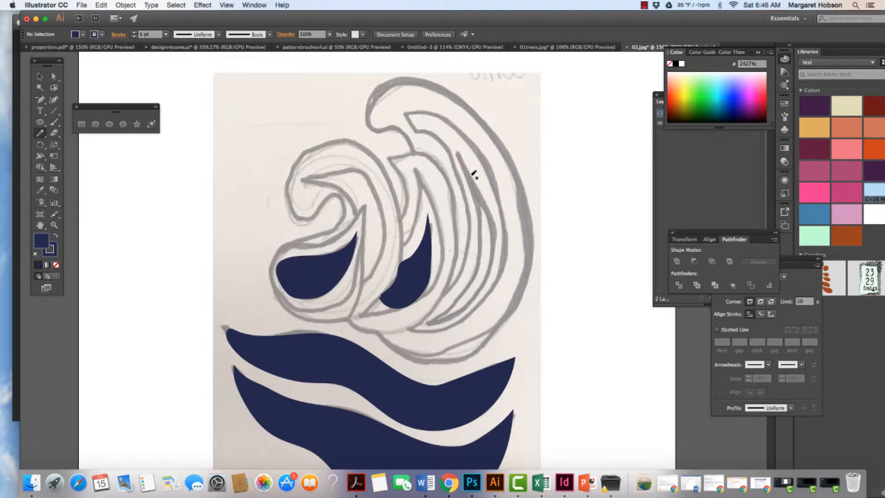
- Trace the slender inner crescent of the sketch's right-hand wave as a closed navy shape with the Pencil tool
drag(474, 174, 483, 245)
drag(455, 302, 429, 322)
mouse_move(479, 291)
mouse_down()
mouse_move(494, 234)
mouse_move(463, 159)
mouse_up()
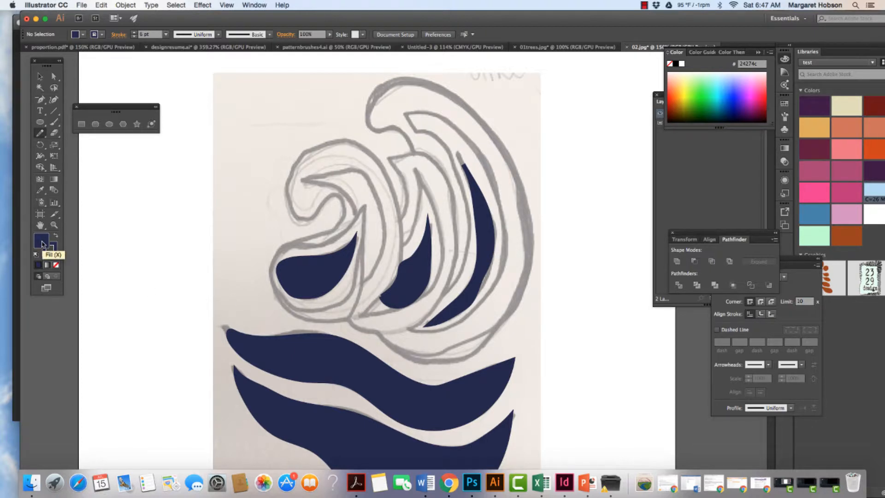
- Set the fill to a lighter, muted navy tint from the Color Guide
click(249, 5)
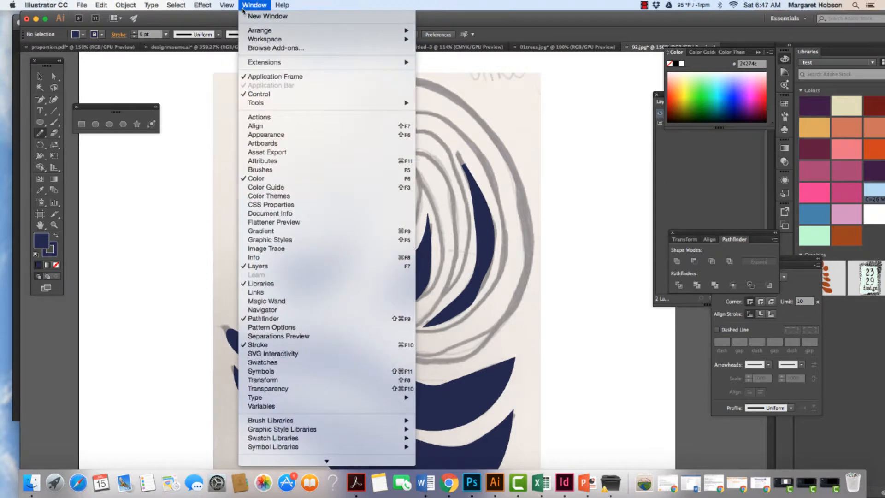
click(260, 187)
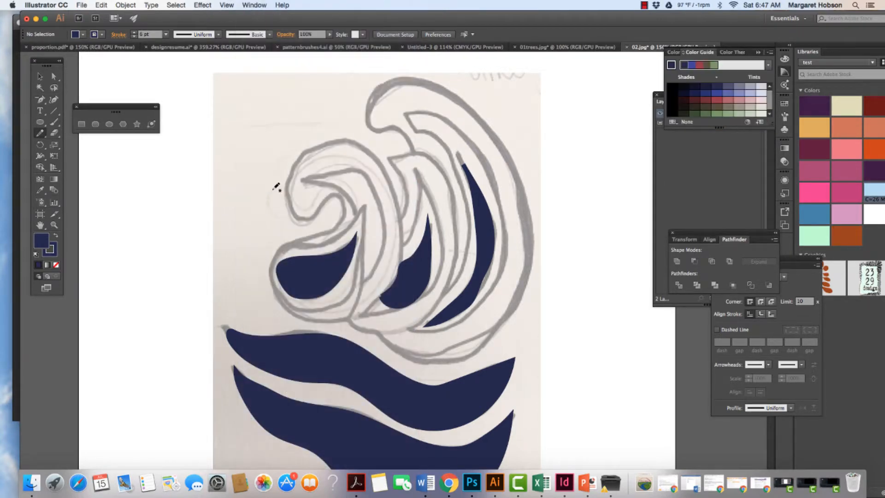
click(730, 88)
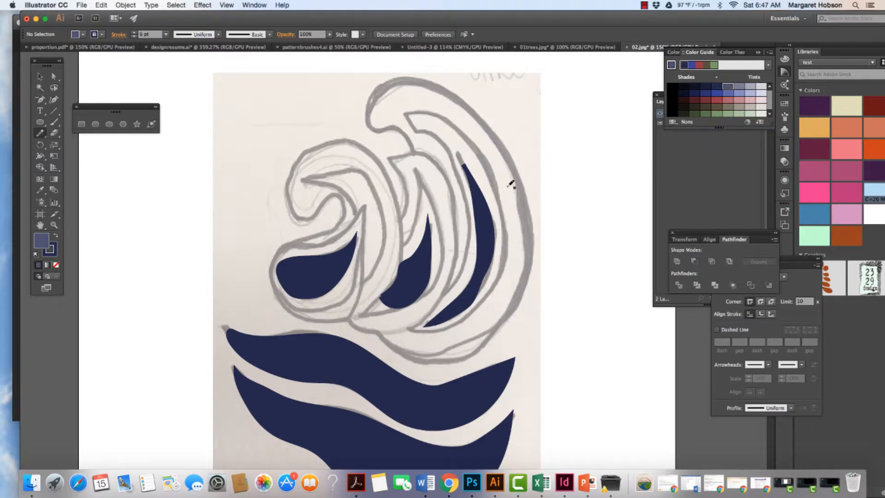
- Trace the larger crescent around the right-hand inner crescent as a closed shape with the Pencil tool
click(55, 255)
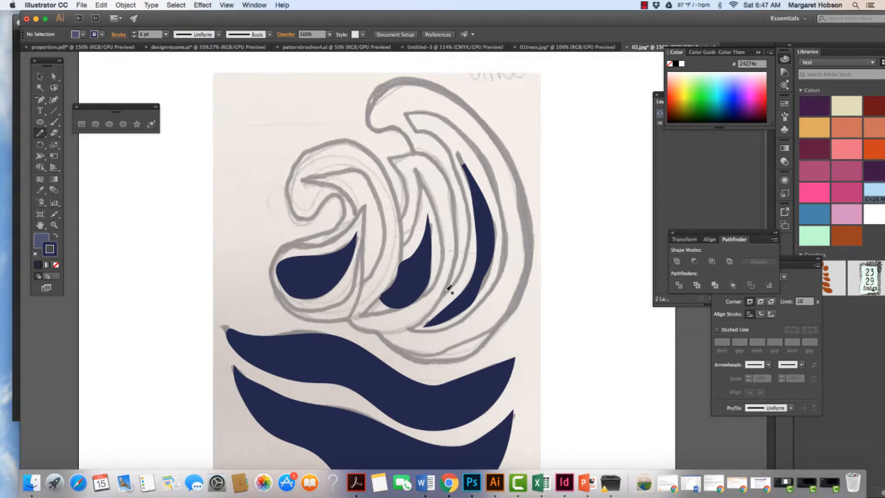
mouse_move(460, 272)
mouse_down()
mouse_move(468, 203)
mouse_move(451, 151)
mouse_move(427, 124)
mouse_move(394, 112)
mouse_move(433, 112)
mouse_move(460, 128)
mouse_move(496, 181)
mouse_move(505, 215)
mouse_move(495, 297)
mouse_move(464, 325)
mouse_move(408, 328)
mouse_move(436, 308)
mouse_up()
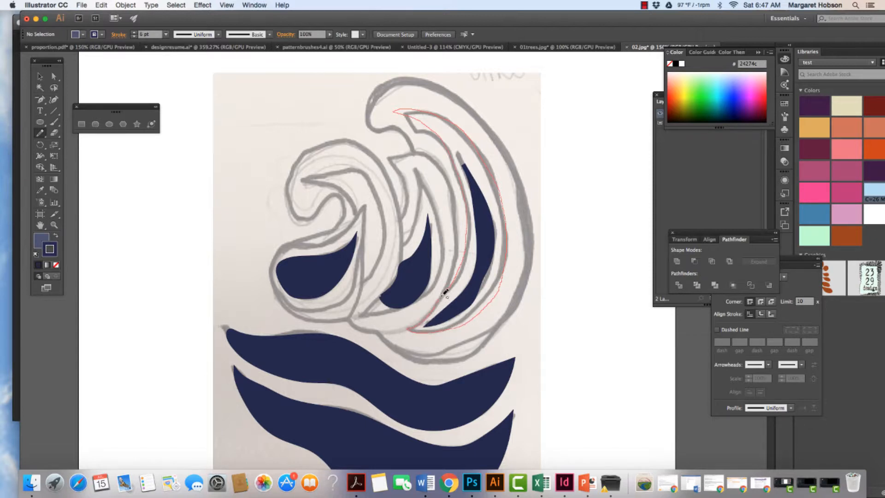
drag(449, 286, 451, 285)
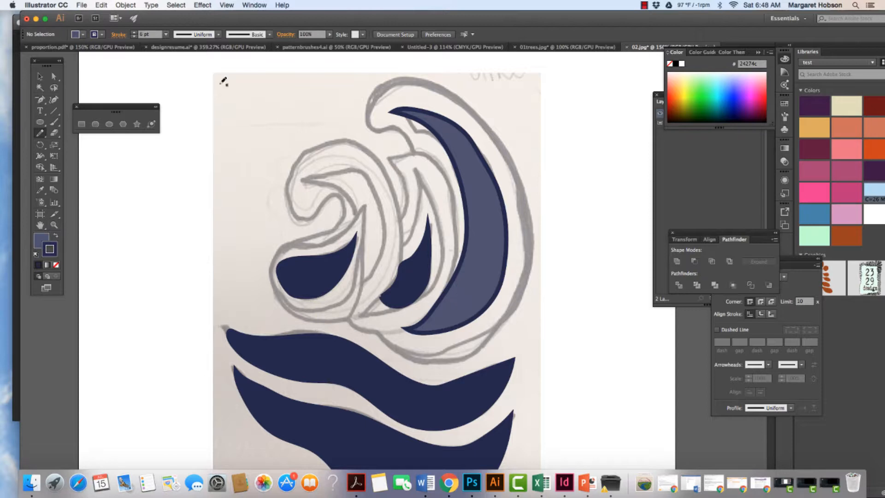
- Send the larger right-hand crescent to the back so the dark inner crescent lies on top, and deselect it
click(130, 6)
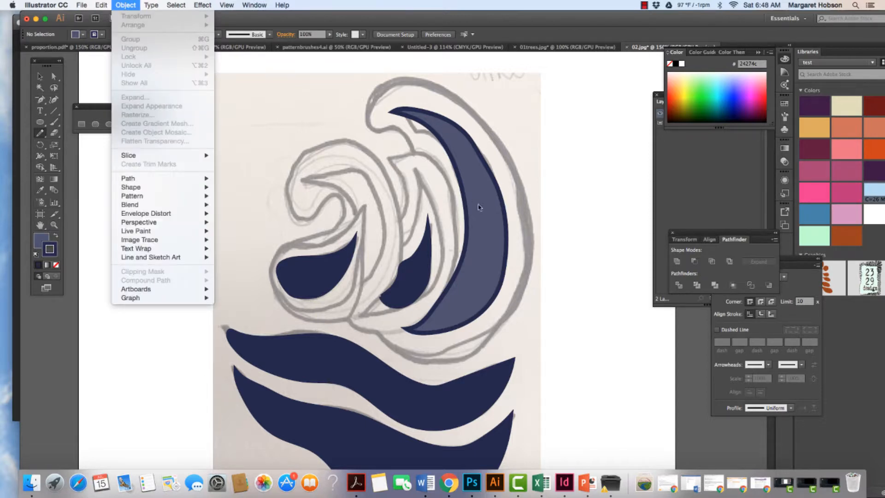
click(379, 189)
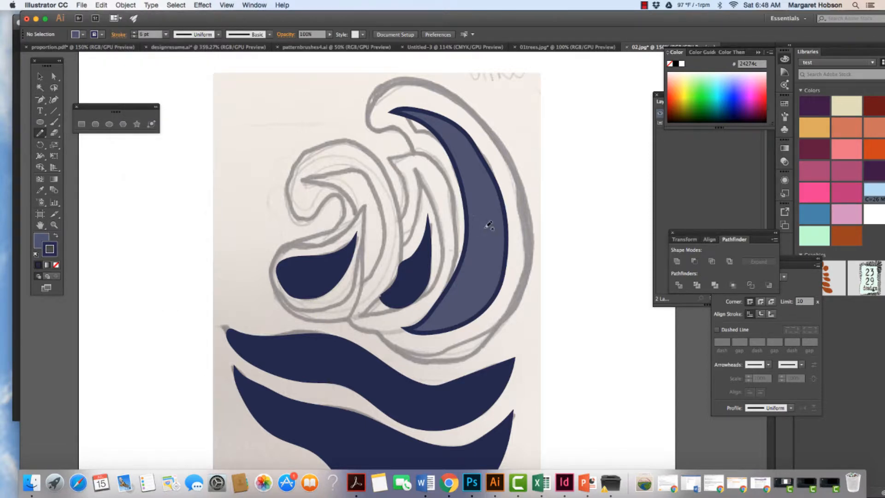
key(v)
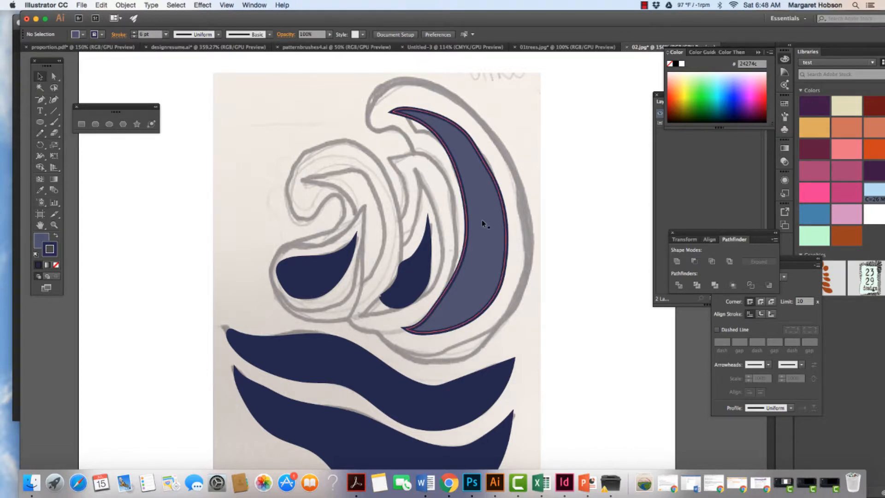
click(482, 220)
click(122, 5)
mouse_move(133, 27)
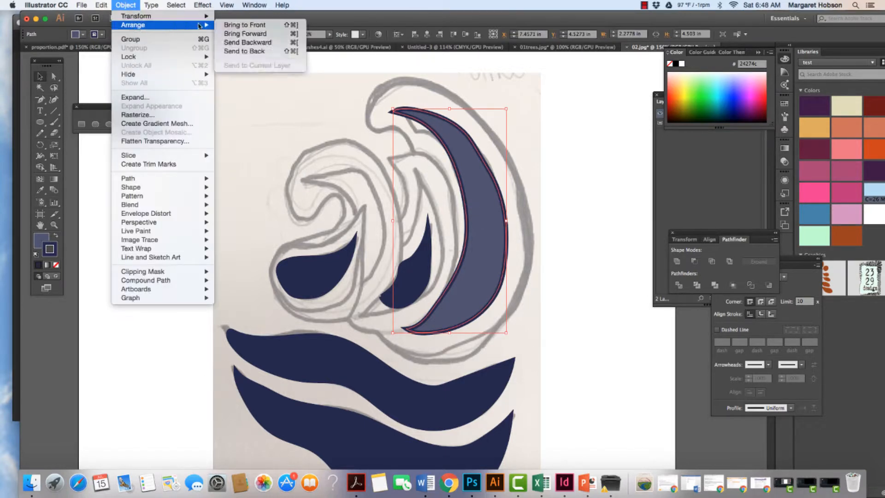
click(242, 50)
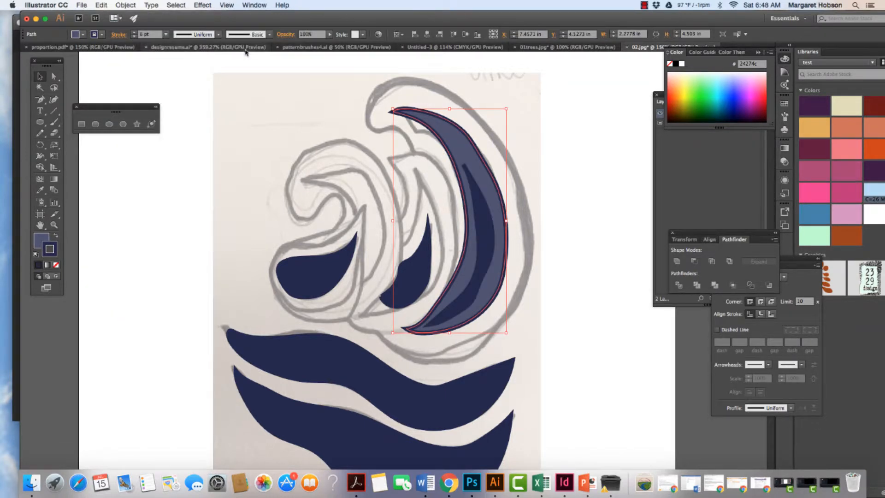
click(115, 77)
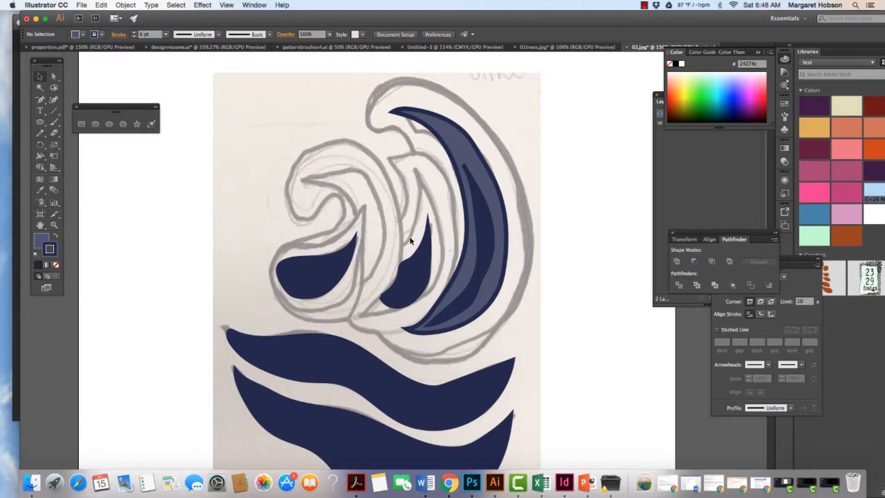
- Trace the larger curved shape around the middle navy drop with the Pencil tool and send it to the back
key(n)
mouse_move(406, 242)
mouse_down()
mouse_move(418, 206)
mouse_move(414, 167)
mouse_move(444, 248)
mouse_move(430, 298)
mouse_move(407, 312)
mouse_move(361, 311)
mouse_move(400, 266)
mouse_move(413, 171)
mouse_up()
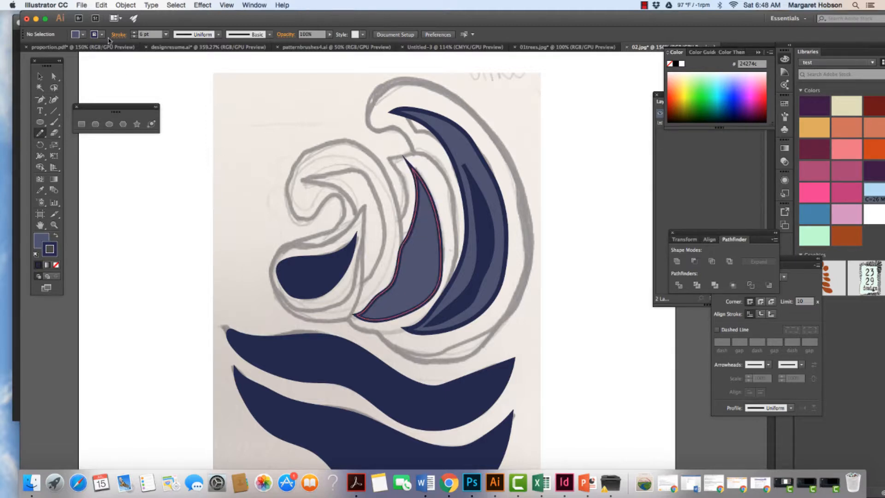
click(126, 5)
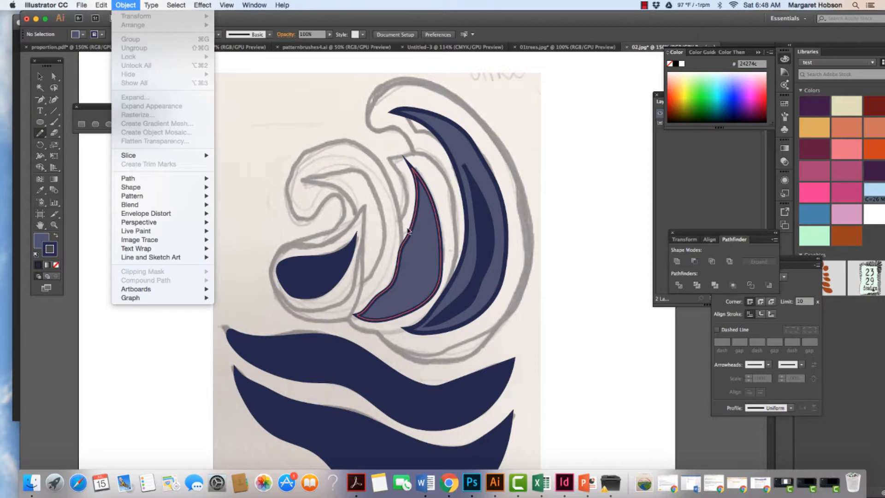
click(417, 245)
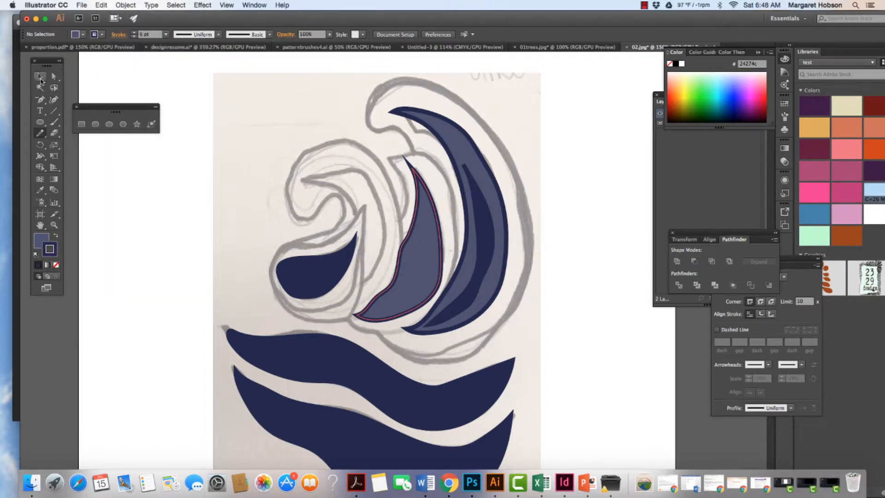
click(39, 76)
click(412, 248)
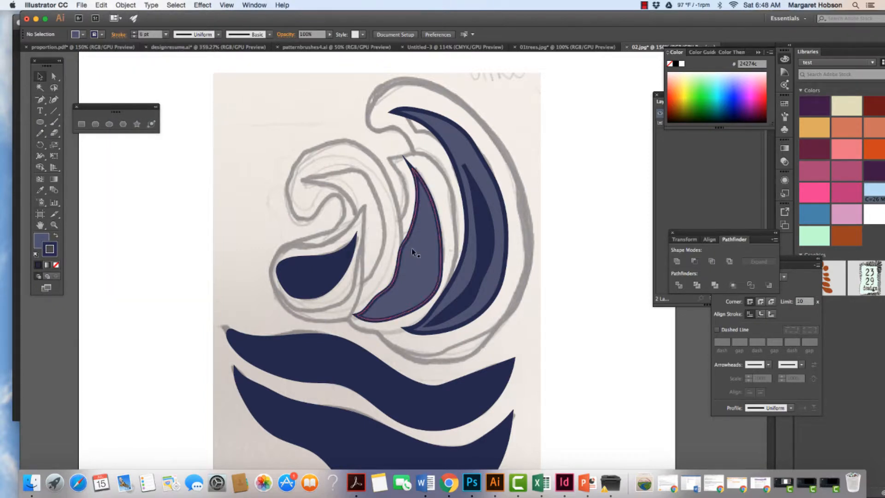
click(125, 5)
mouse_move(134, 25)
click(242, 56)
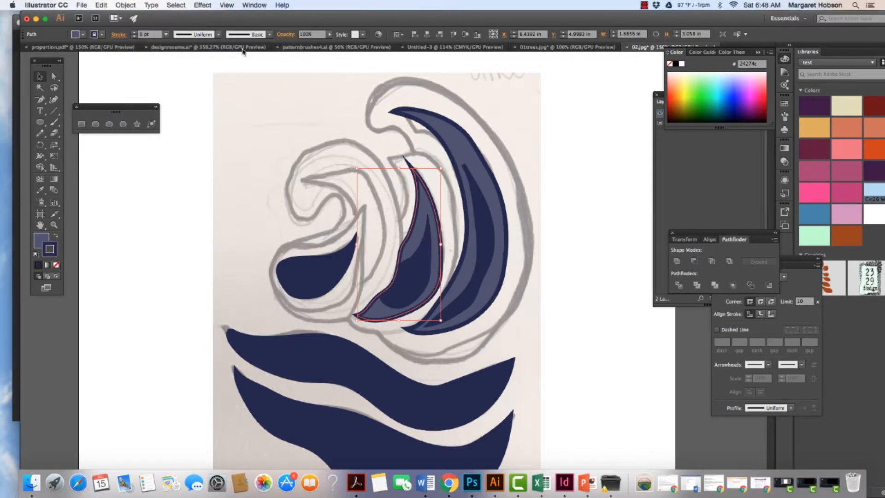
click(231, 116)
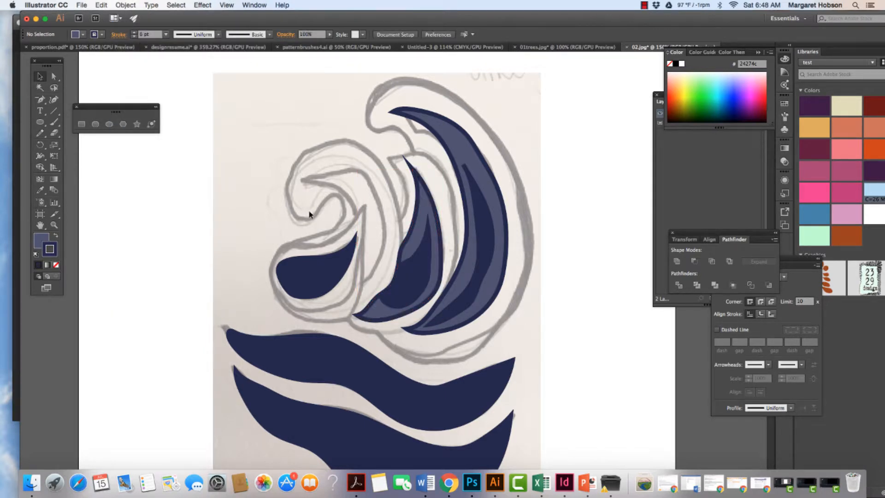
- Trace the larger teardrop around the left-hand navy drop as a closed shape with the Pencil tool
key(n)
mouse_move(279, 252)
mouse_down()
mouse_move(335, 238)
mouse_move(365, 207)
mouse_move(365, 247)
mouse_move(348, 297)
mouse_move(300, 309)
mouse_up()
drag(274, 277, 280, 249)
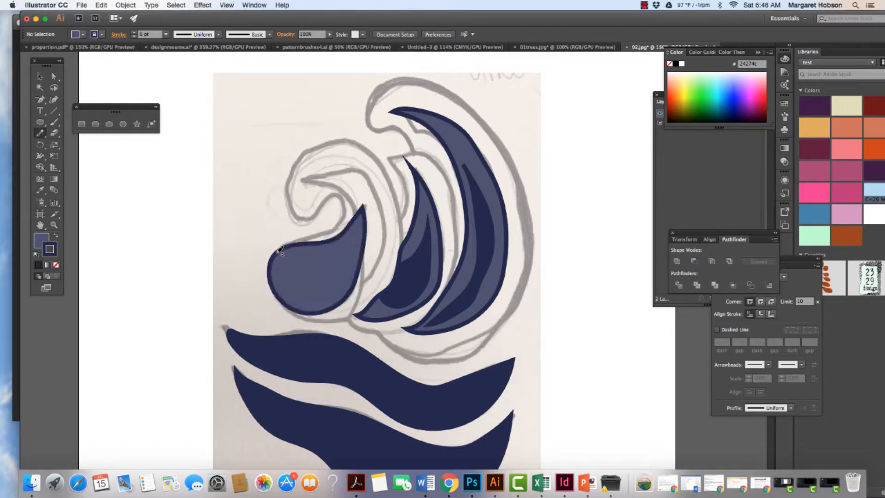
- Send the larger left-hand teardrop to the back so the dark inner drop lies on top, and deselect it
click(127, 5)
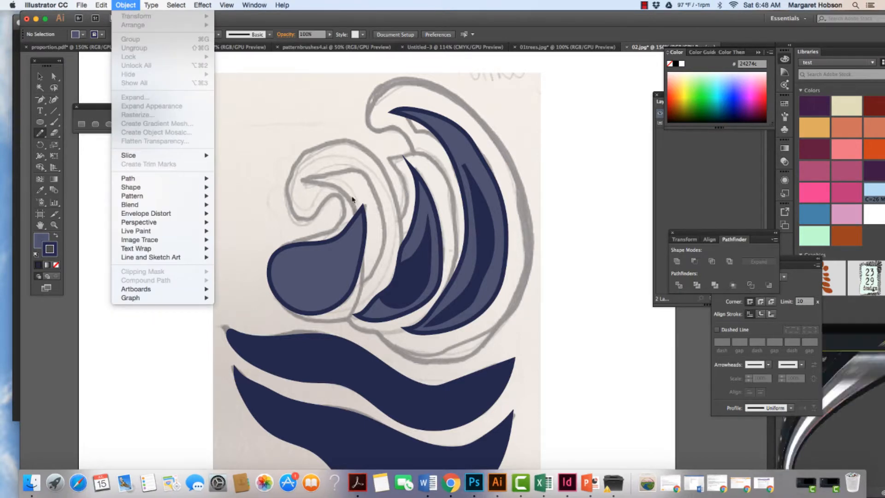
click(342, 257)
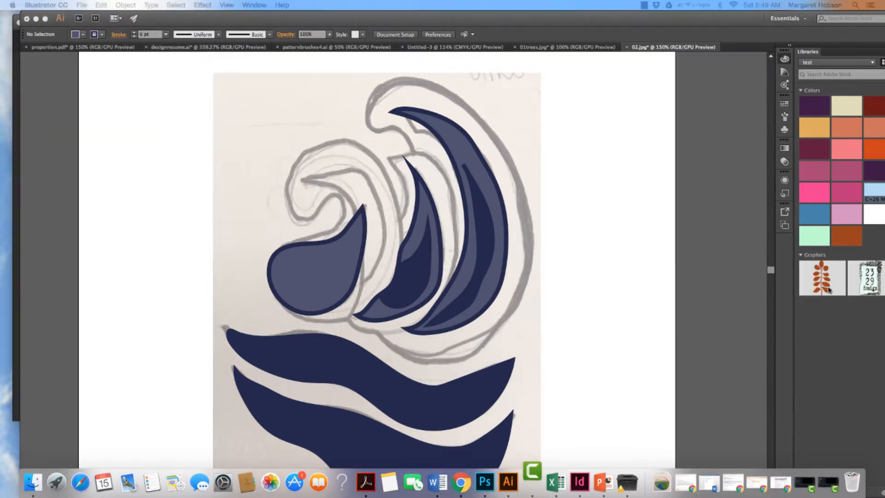
click(561, 337)
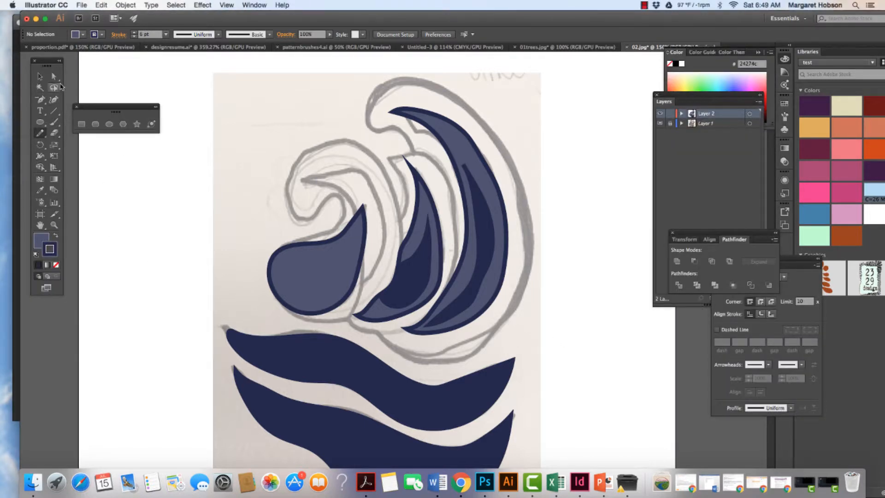
click(40, 76)
click(346, 263)
click(346, 261)
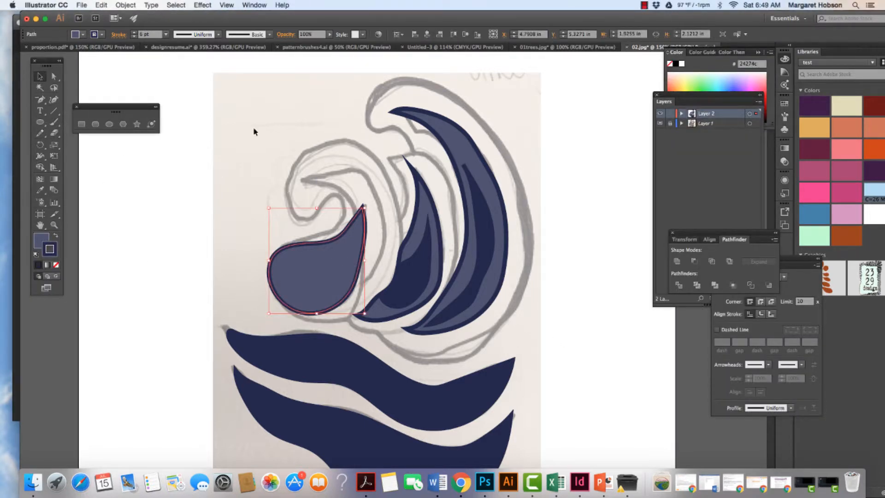
click(125, 5)
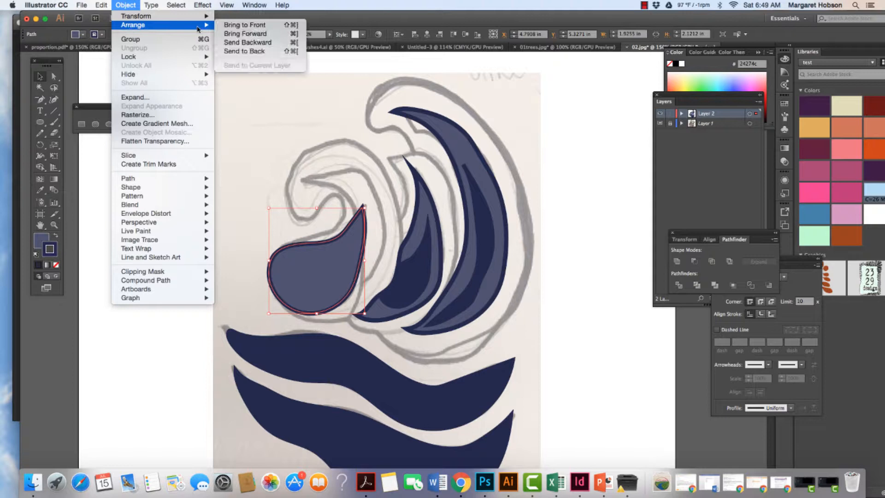
click(245, 51)
click(248, 167)
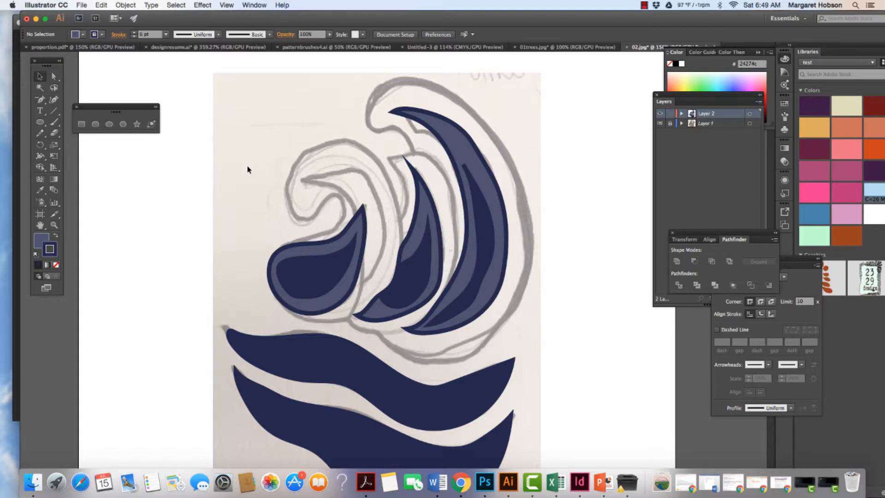
- Expand Layer 2 and toggle the visibility of its paths one by one to examine which shape each represents
click(682, 114)
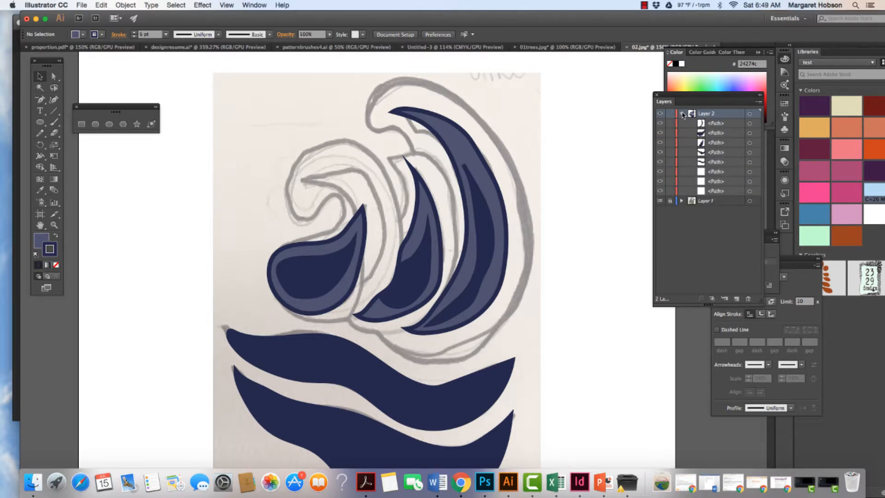
click(660, 124)
click(660, 123)
click(660, 132)
click(661, 133)
click(660, 142)
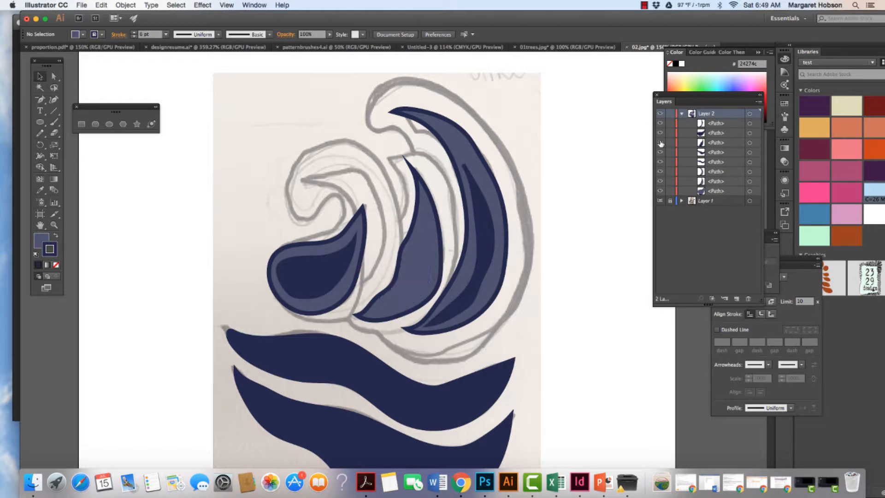
click(660, 142)
click(659, 152)
click(660, 152)
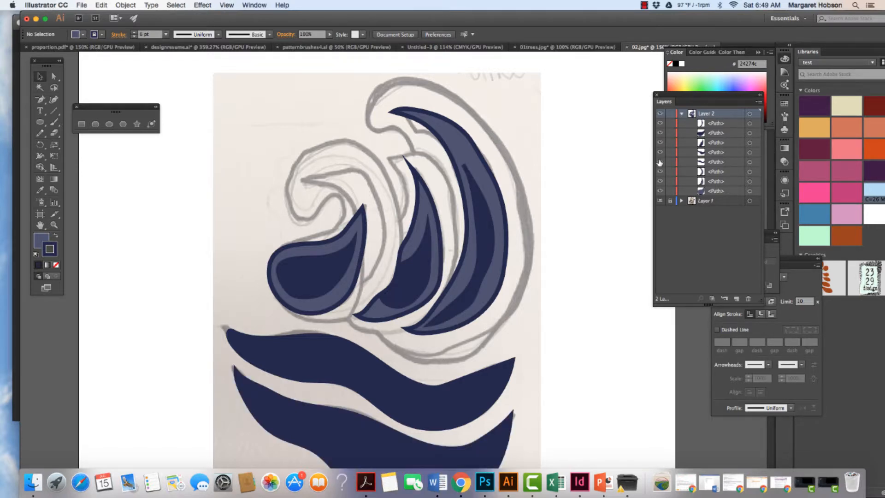
click(660, 162)
click(660, 162)
click(660, 172)
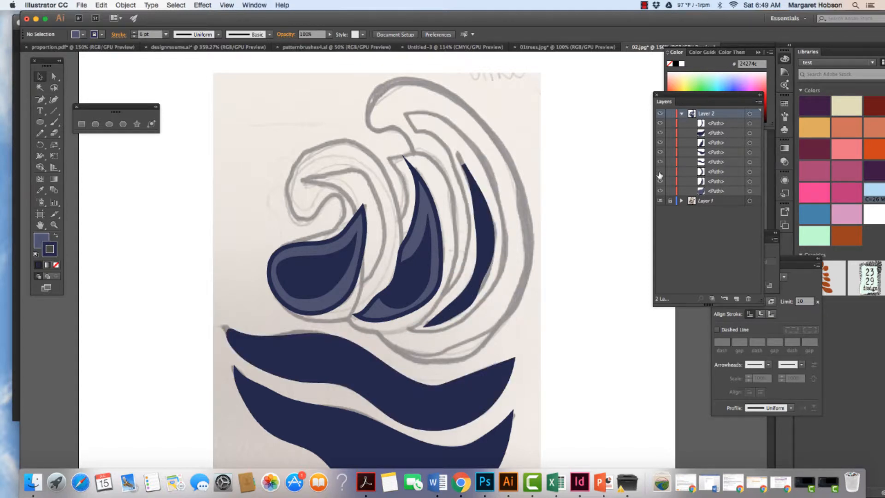
click(660, 171)
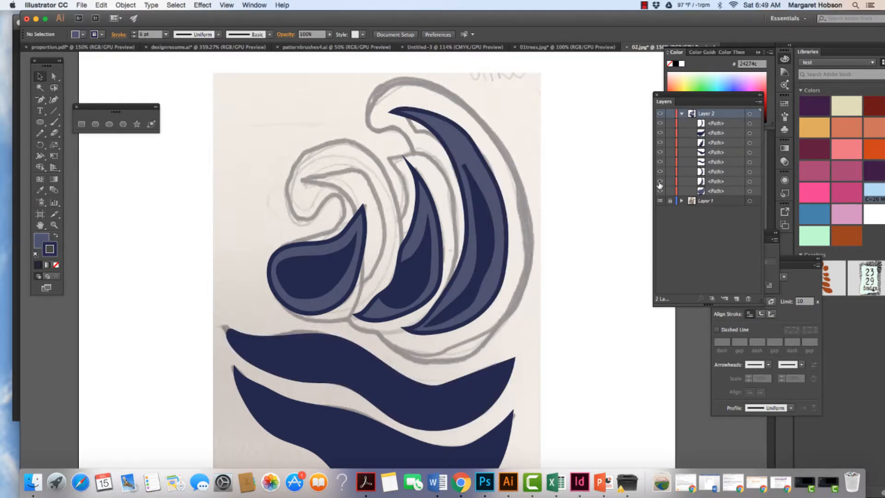
click(660, 183)
click(660, 183)
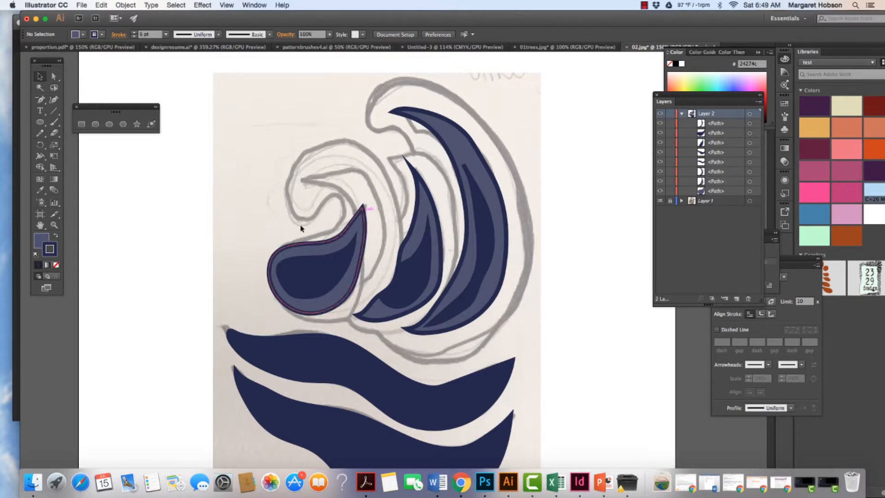
- Base the Color Guide on the current fill and set the fill to a lighter greyish-blue tint from it
double_click(41, 240)
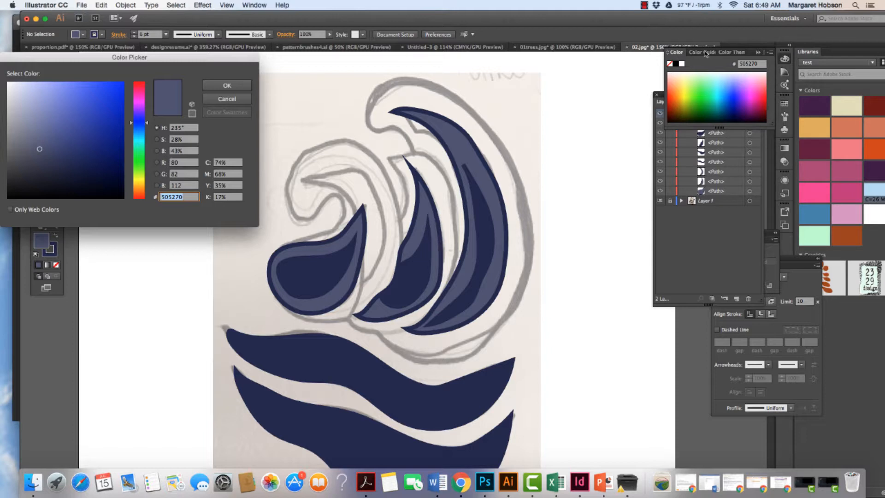
click(227, 85)
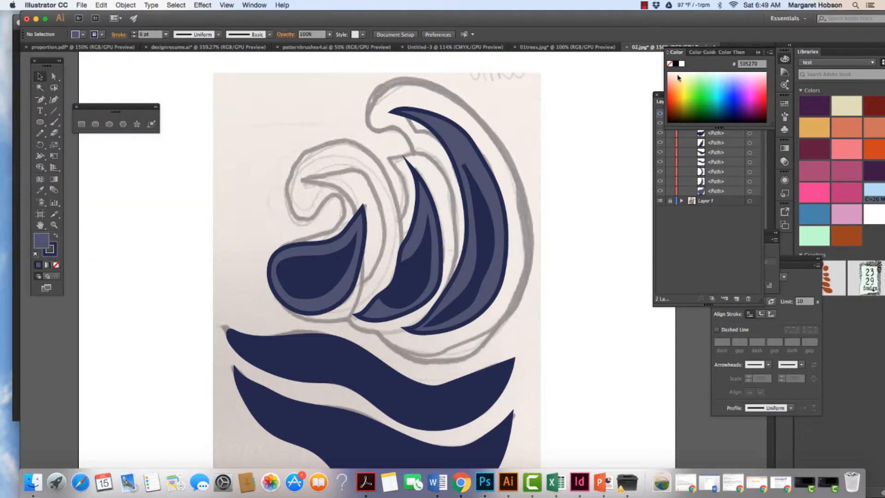
click(703, 54)
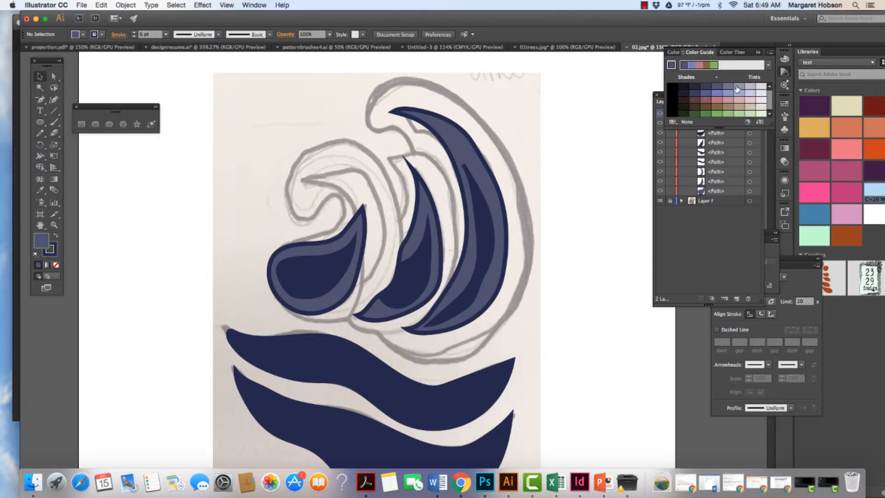
click(769, 66)
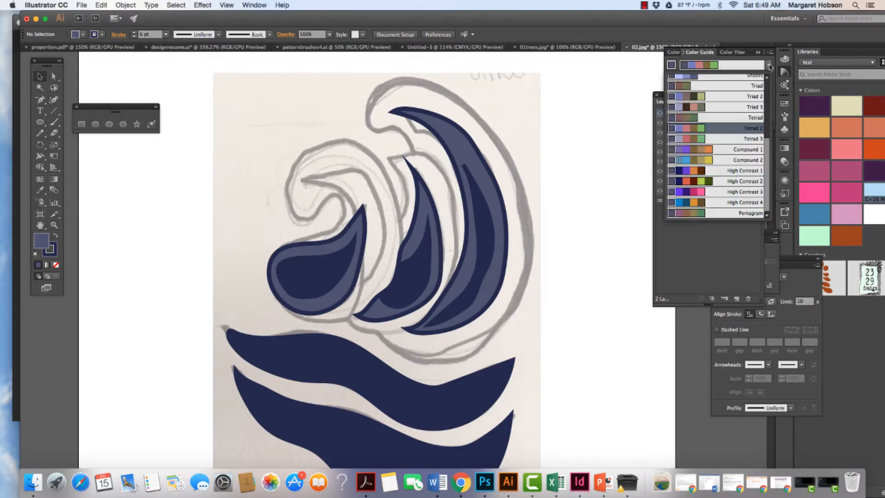
click(769, 65)
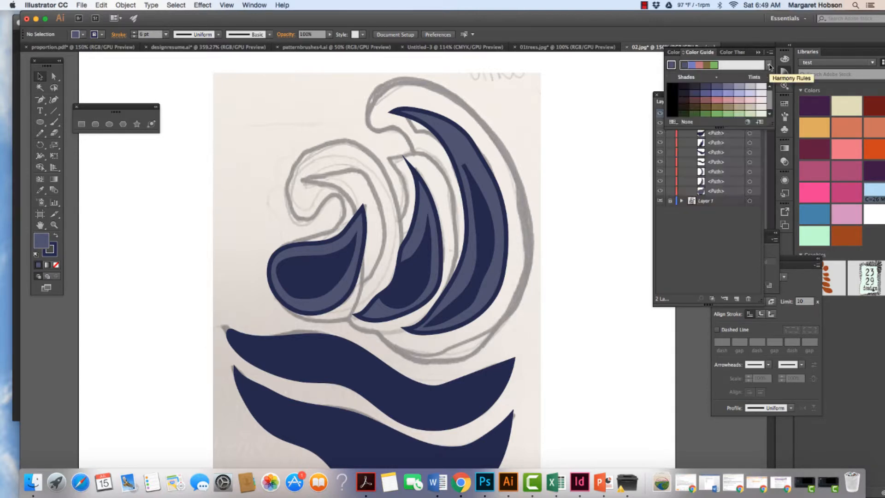
click(739, 88)
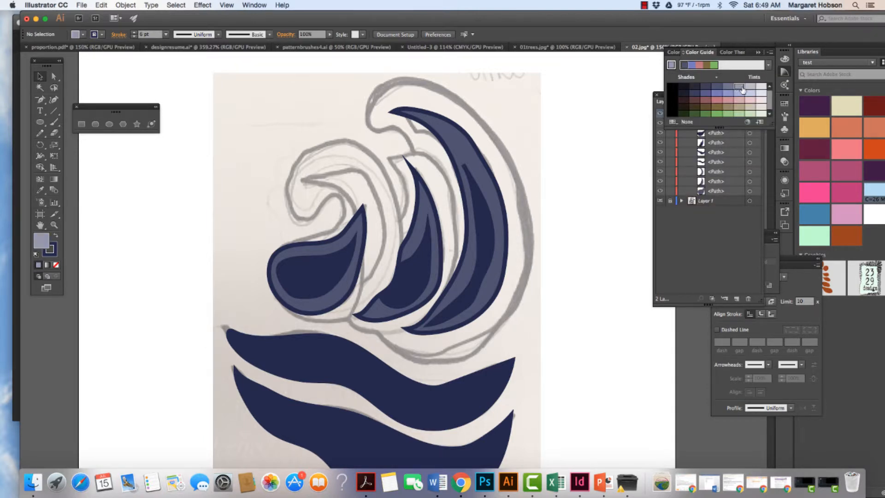
click(751, 88)
click(742, 87)
- Trace the outer outline of the left-hand wave, including its curled crest, as a closed shape with the Pencil tool
key(n)
drag(283, 245, 297, 239)
mouse_move(342, 215)
mouse_down()
mouse_move(329, 196)
mouse_move(312, 217)
mouse_move(294, 217)
mouse_move(289, 174)
mouse_move(298, 154)
mouse_move(352, 140)
mouse_move(392, 173)
mouse_move(404, 243)
mouse_move(392, 283)
mouse_move(366, 310)
mouse_move(334, 321)
mouse_move(283, 308)
mouse_move(270, 281)
mouse_move(290, 241)
mouse_up()
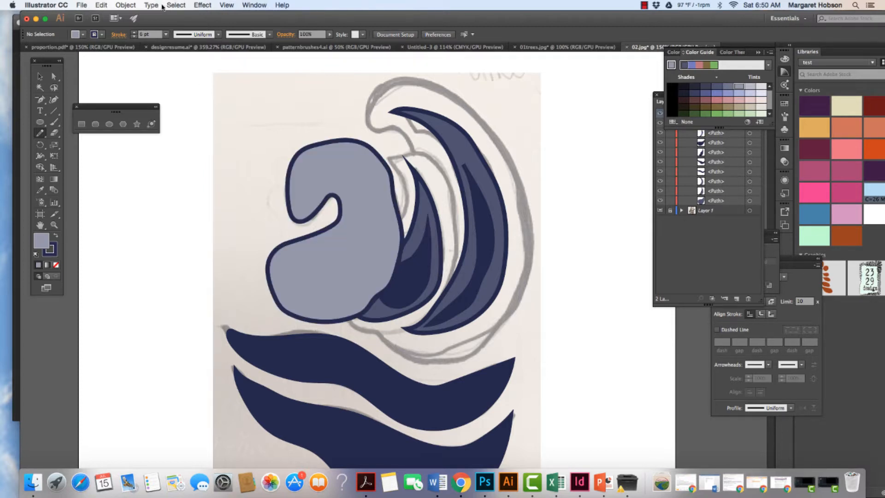
- Send the left-hand outer wave shape to the back behind its darker drops, and deselect it
click(40, 76)
click(374, 277)
click(374, 276)
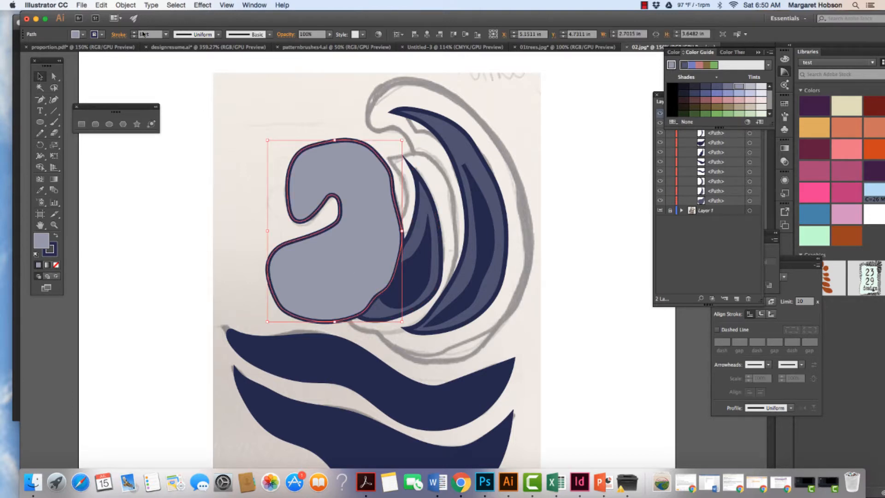
click(126, 4)
mouse_move(136, 24)
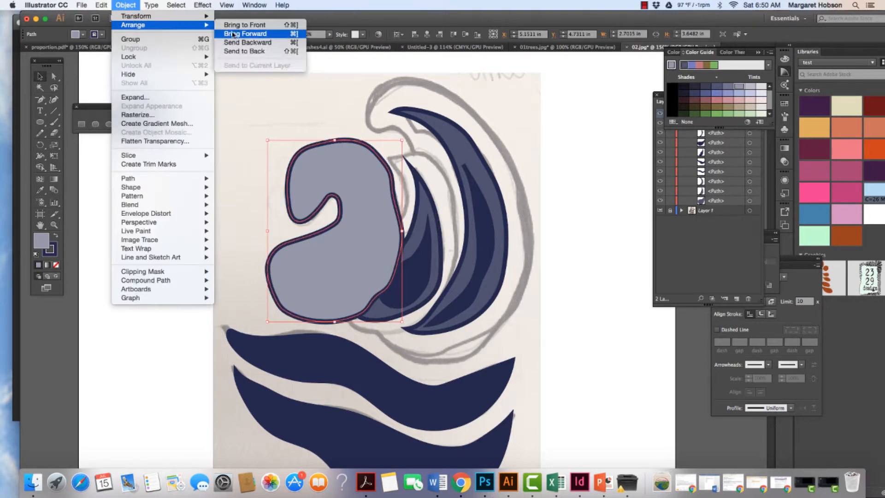
click(235, 54)
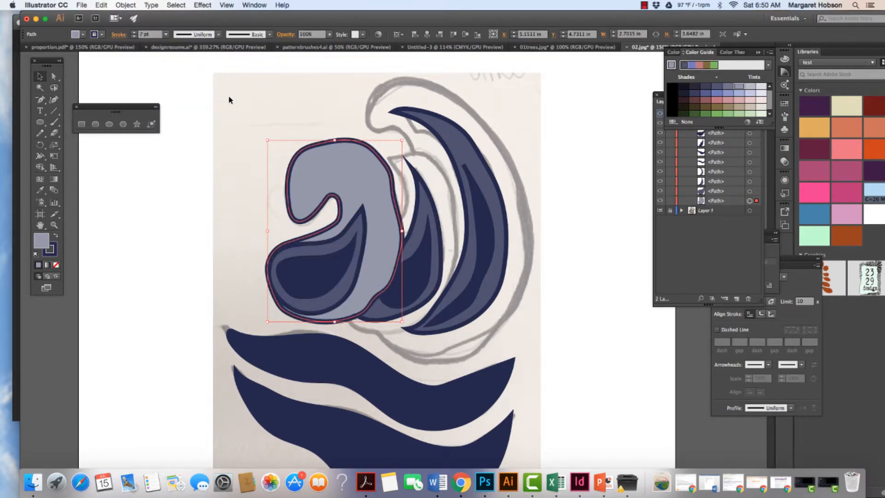
click(224, 87)
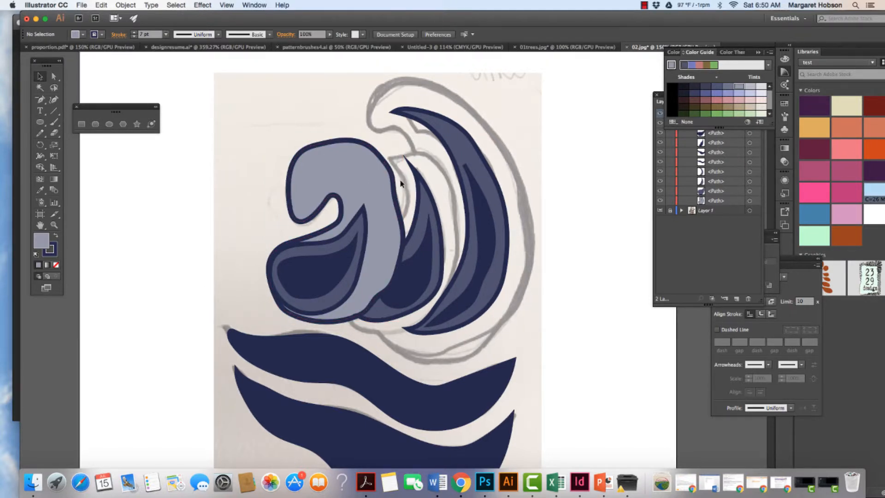
- Trace the outer outline of the middle wave with the Pencil tool and send the shape to the back
key(n)
mouse_move(408, 205)
mouse_down()
mouse_move(386, 150)
mouse_move(428, 151)
mouse_move(452, 179)
mouse_move(458, 255)
mouse_move(447, 299)
mouse_move(414, 326)
mouse_move(359, 328)
mouse_move(349, 320)
mouse_move(394, 276)
mouse_move(406, 214)
mouse_up()
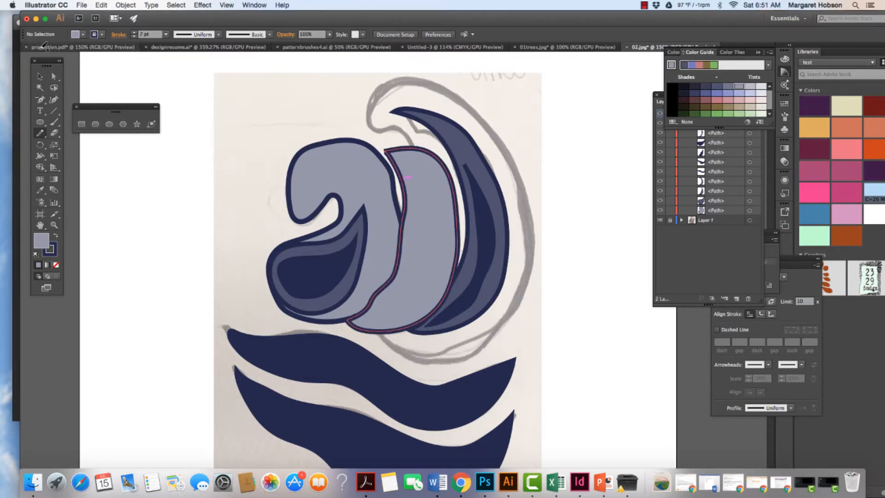
click(38, 75)
click(443, 222)
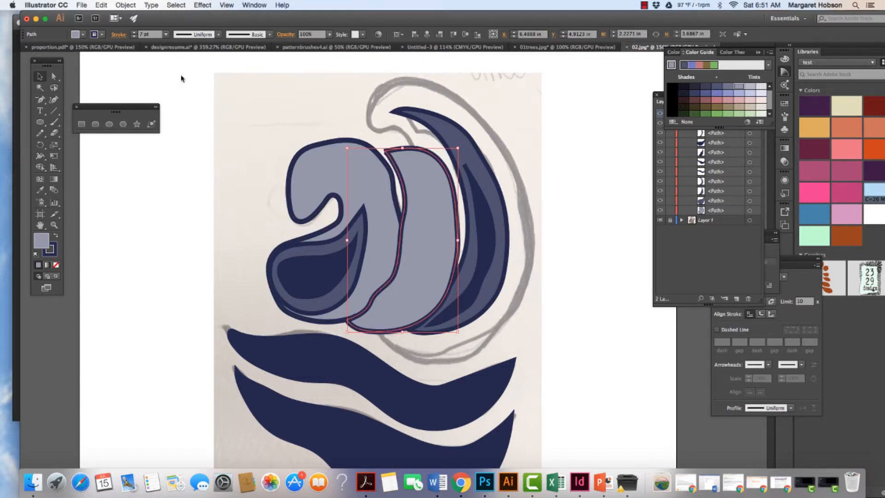
click(130, 6)
mouse_move(143, 24)
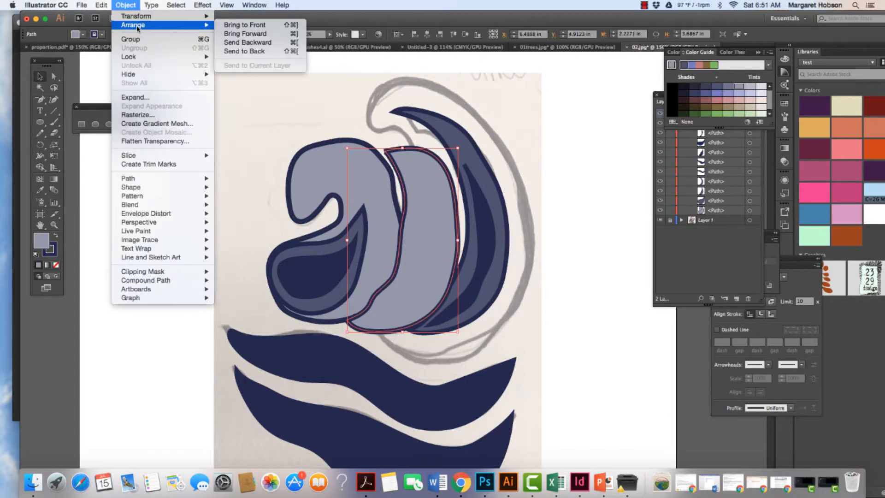
click(238, 52)
click(262, 101)
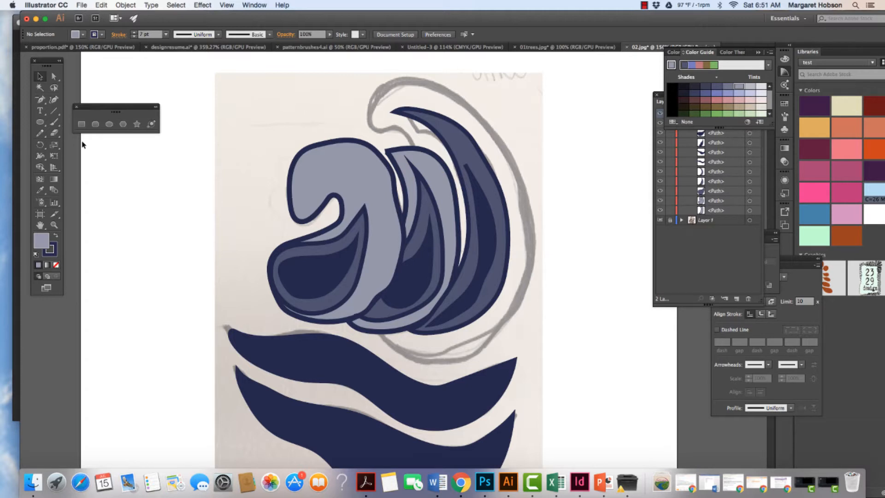
- Trace the outer outline of the large right-hand wave with its curled crest as a closed Pencil shape
key(n)
mouse_move(415, 145)
mouse_down()
mouse_move(366, 124)
mouse_move(372, 100)
mouse_move(390, 82)
mouse_move(432, 83)
mouse_move(485, 117)
mouse_up()
drag(508, 144, 526, 172)
mouse_move(533, 213)
mouse_down()
mouse_move(530, 285)
mouse_move(505, 335)
mouse_move(450, 355)
mouse_move(390, 345)
mouse_move(381, 334)
mouse_move(406, 331)
mouse_move(446, 297)
mouse_move(460, 254)
mouse_move(455, 181)
mouse_move(415, 143)
mouse_up()
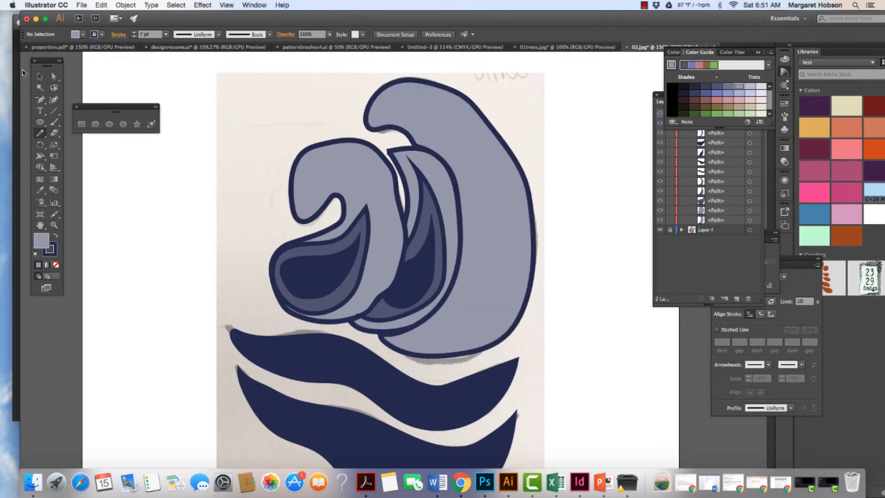
- Send the large right-hand outer wave shape to the back behind its darker crescents, and deselect it
click(40, 76)
click(463, 105)
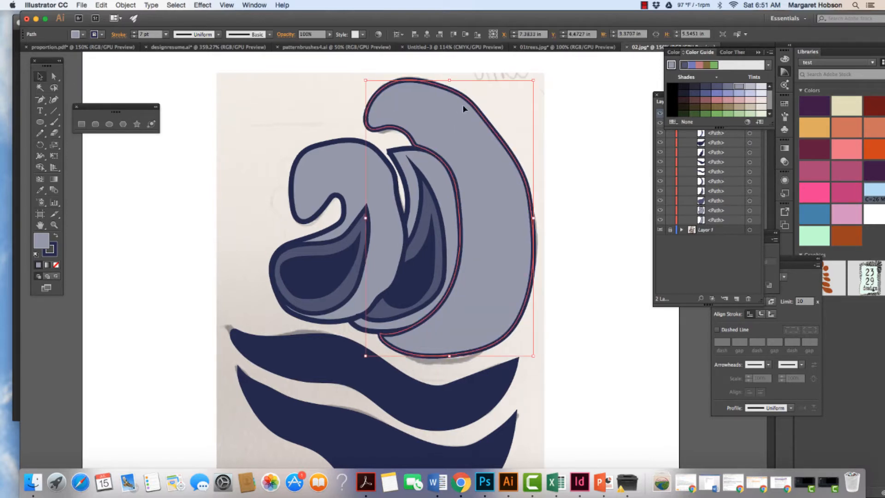
click(125, 5)
mouse_move(151, 25)
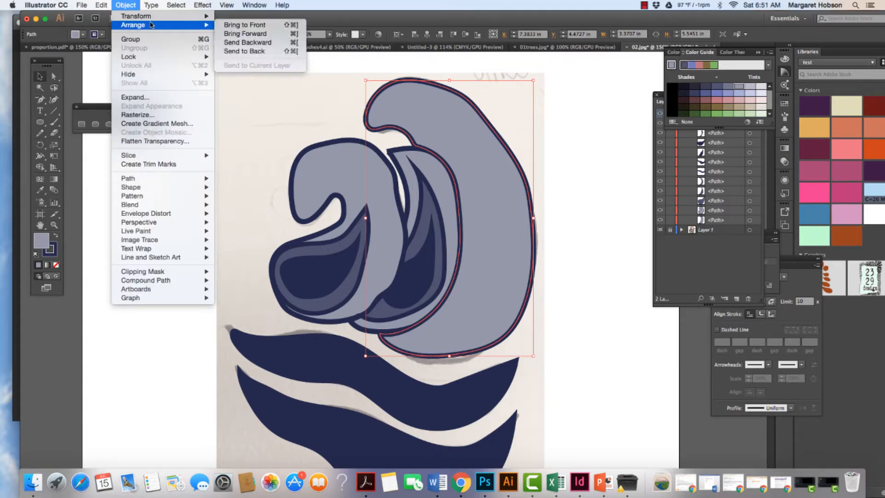
click(244, 52)
click(258, 103)
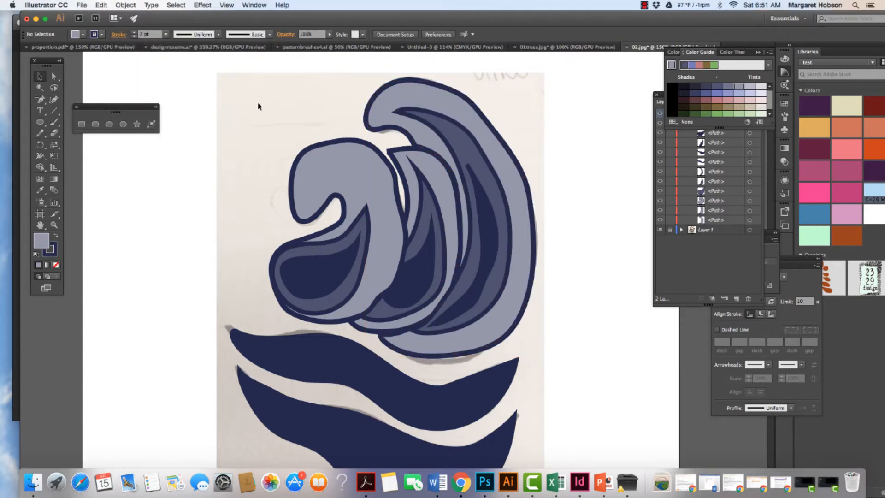
- Hide the template sketch on Layer 1 to check the vector artwork on the blank artboard
key(super+minus)
key(super+minus)
key(super+minus)
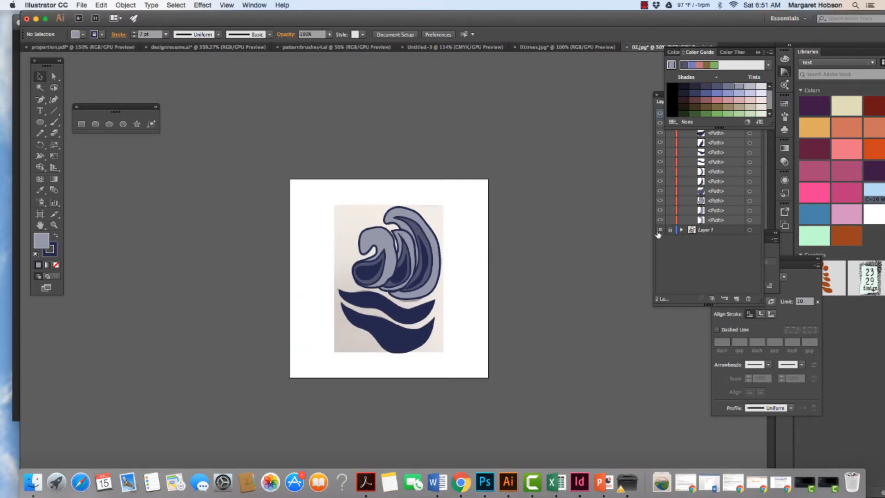
click(661, 229)
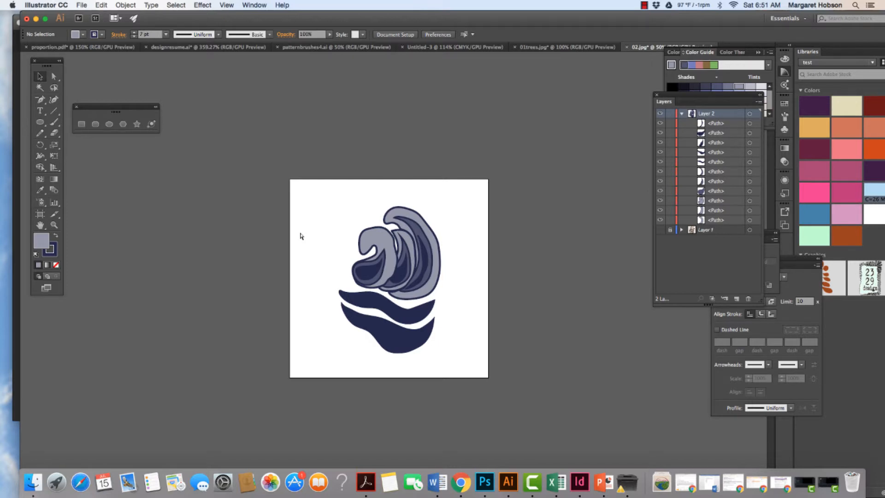
key(super+plus)
key(super+plus)
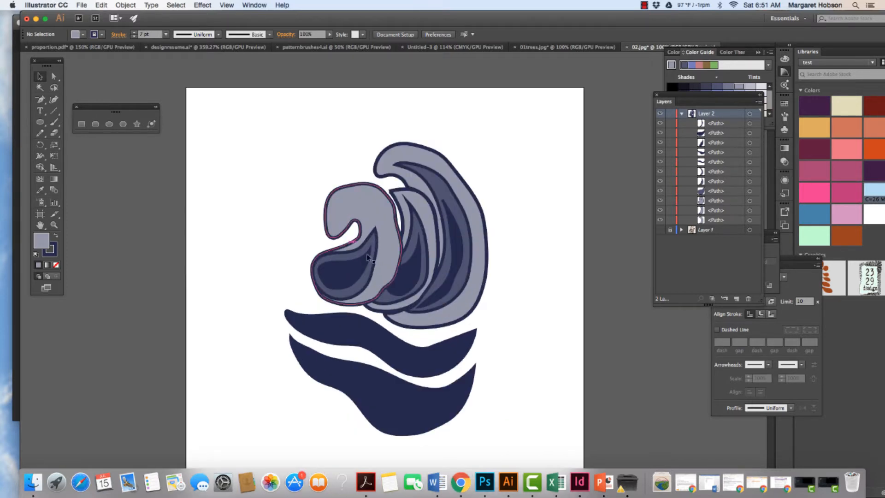
- Show the template sketch on Layer 1 again and hide the outer shapes of the left wave and the large right-hand wave
key(space)
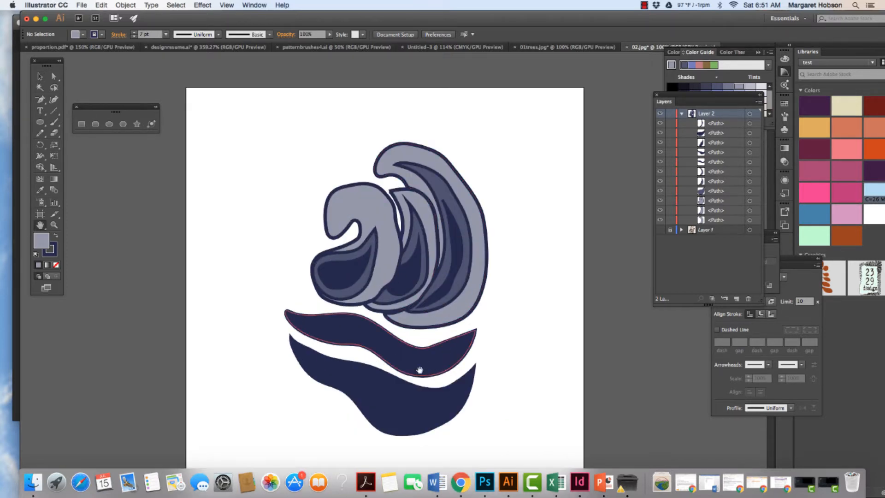
mouse_move(419, 369)
mouse_down()
mouse_move(430, 325)
mouse_move(430, 334)
mouse_up()
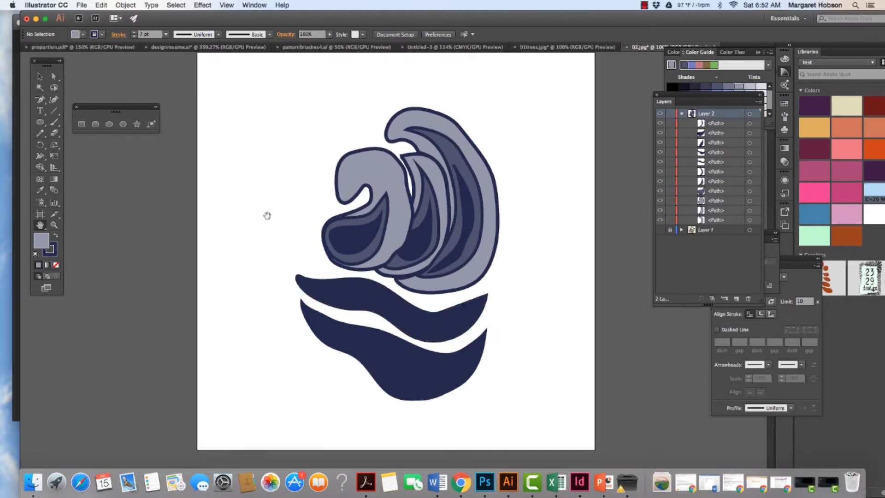
click(660, 230)
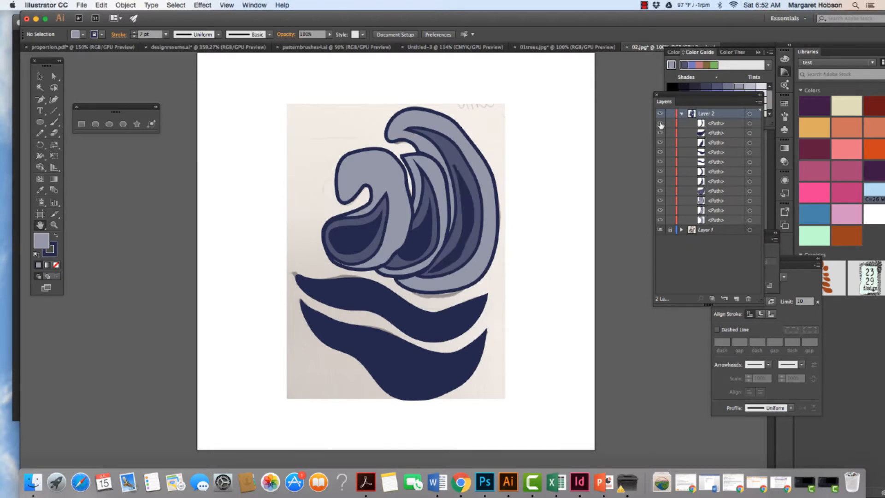
drag(660, 221, 660, 215)
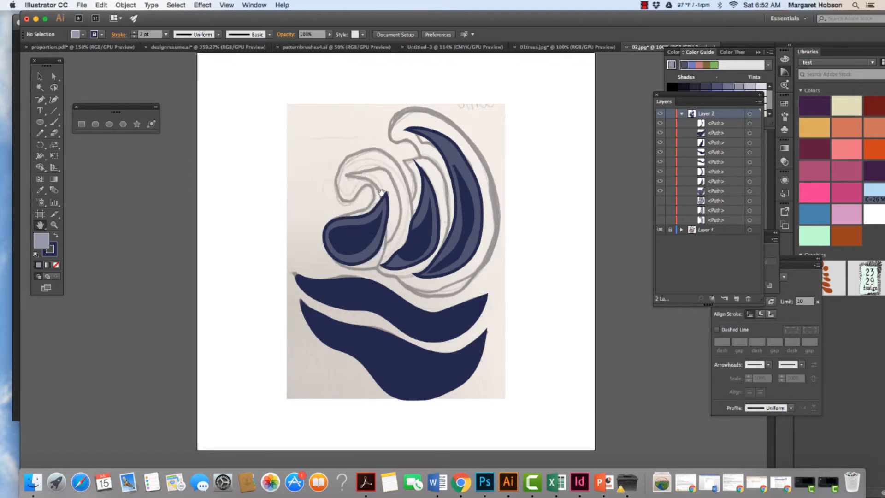
click(659, 211)
click(660, 220)
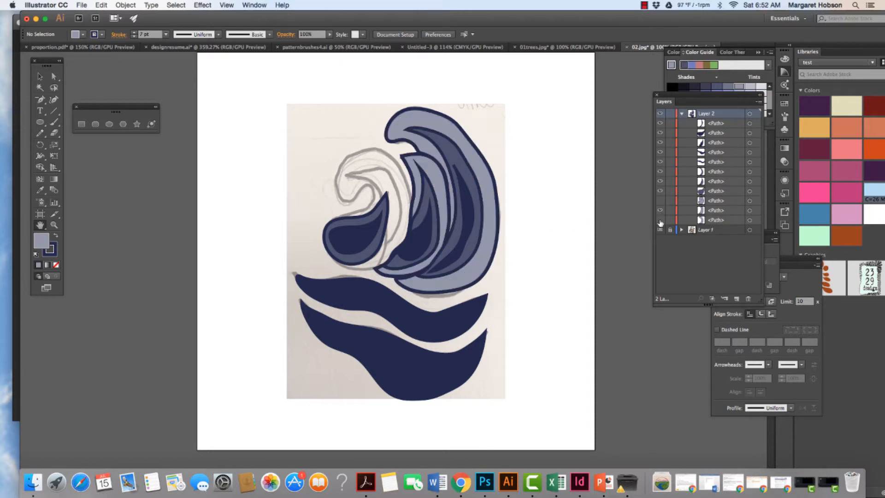
click(660, 221)
click(660, 202)
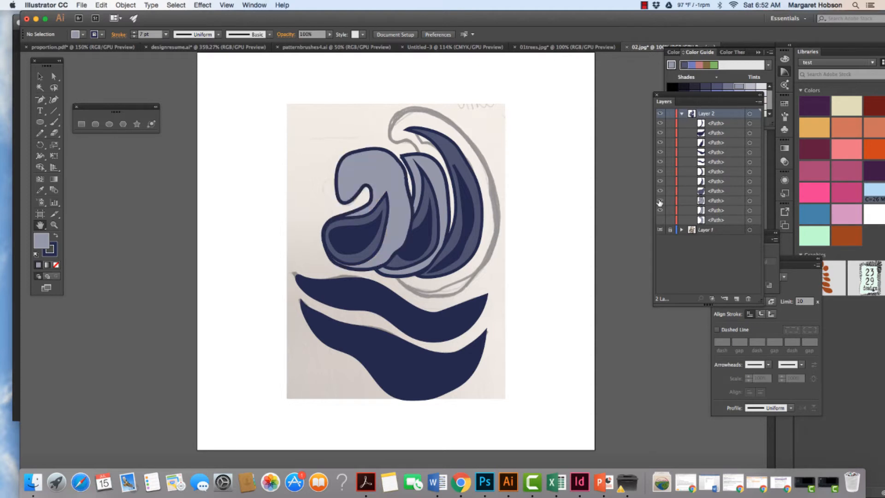
click(660, 202)
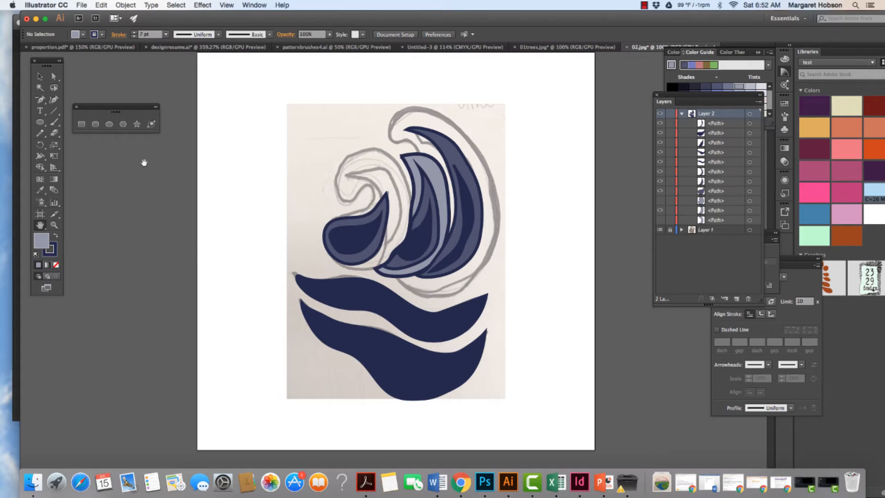
- Trace Pencil highlights in the palest navy tint inside the left wave's curl, along its base, and on the large wave's lower edge
key(n)
click(750, 87)
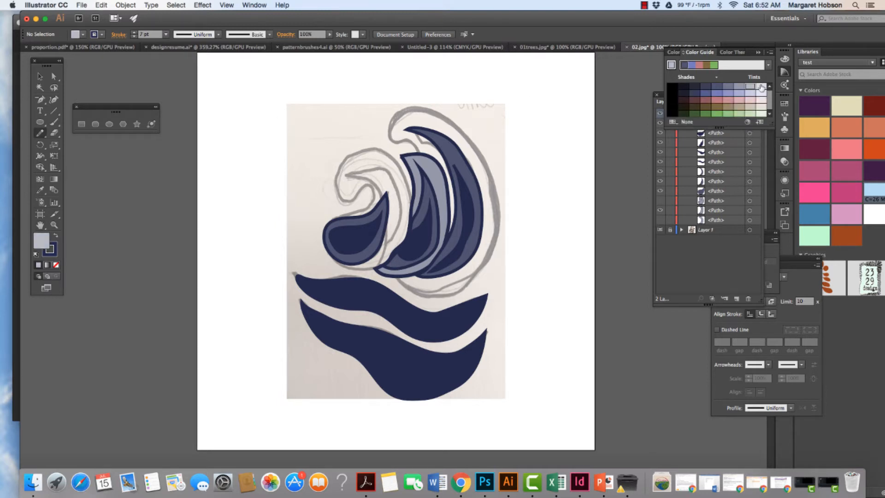
click(761, 87)
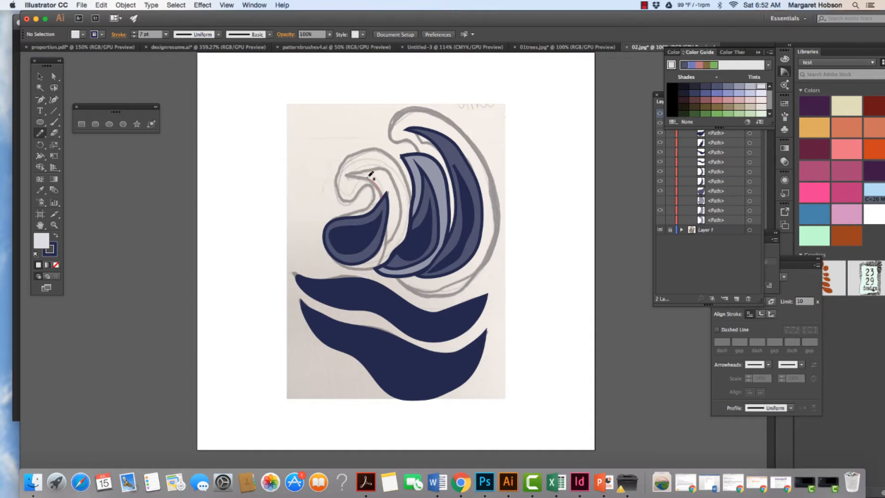
mouse_move(368, 177)
mouse_down()
mouse_move(353, 176)
mouse_move(378, 168)
mouse_move(398, 181)
mouse_move(404, 209)
mouse_move(396, 234)
mouse_move(391, 193)
mouse_up()
drag(386, 195, 385, 197)
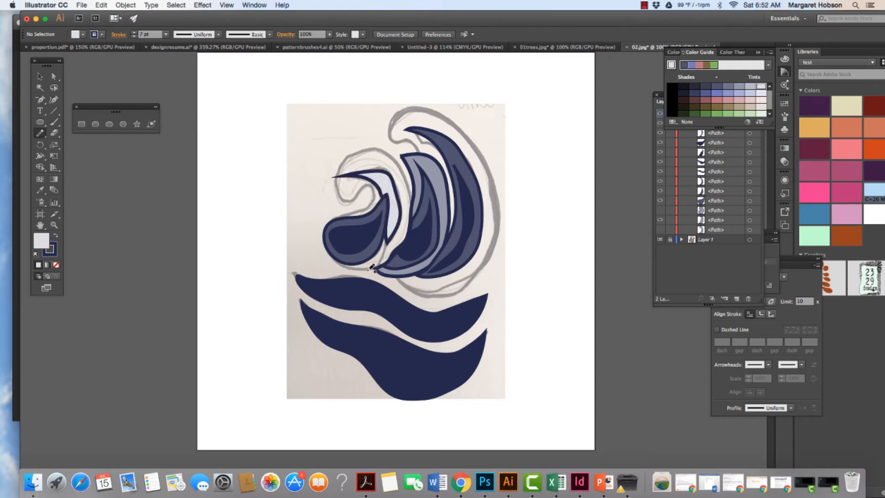
mouse_move(341, 266)
mouse_down()
mouse_move(375, 267)
mouse_move(387, 237)
mouse_move(373, 256)
mouse_move(343, 261)
mouse_up()
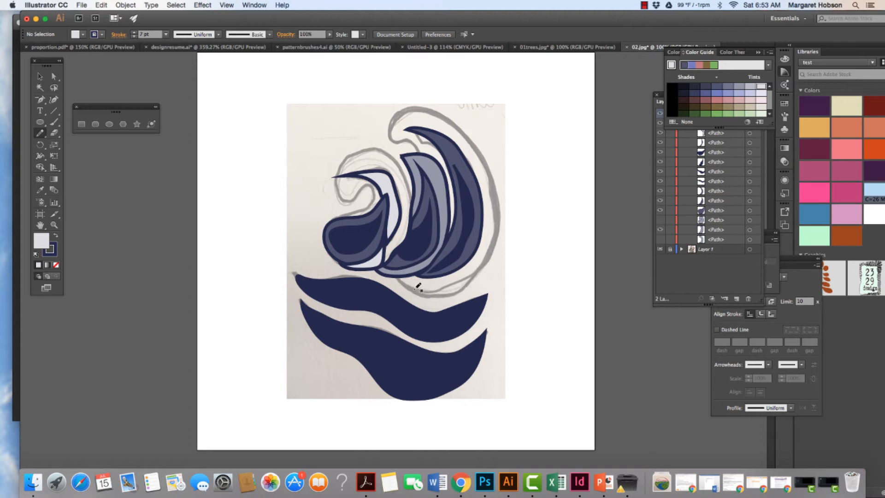
mouse_move(433, 289)
mouse_down()
mouse_move(477, 274)
mouse_move(456, 296)
mouse_move(415, 289)
mouse_up()
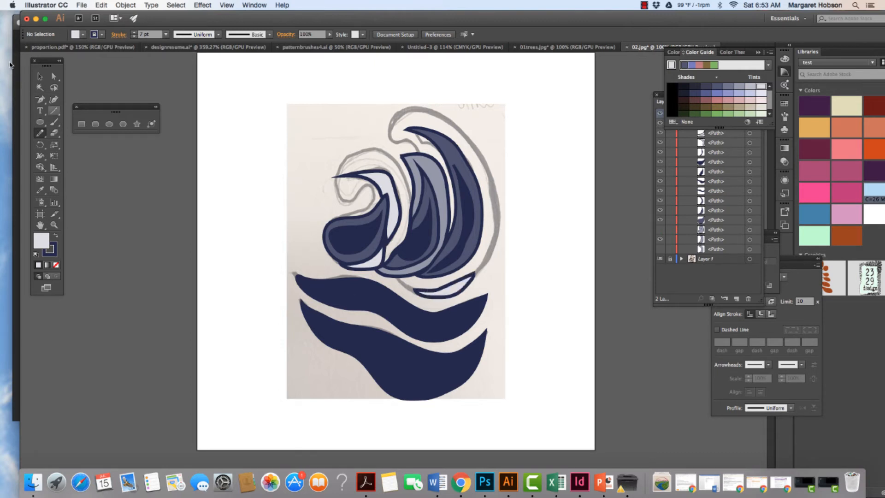
- Select the three pale highlight shapes together and send them to the back
click(40, 76)
click(374, 261)
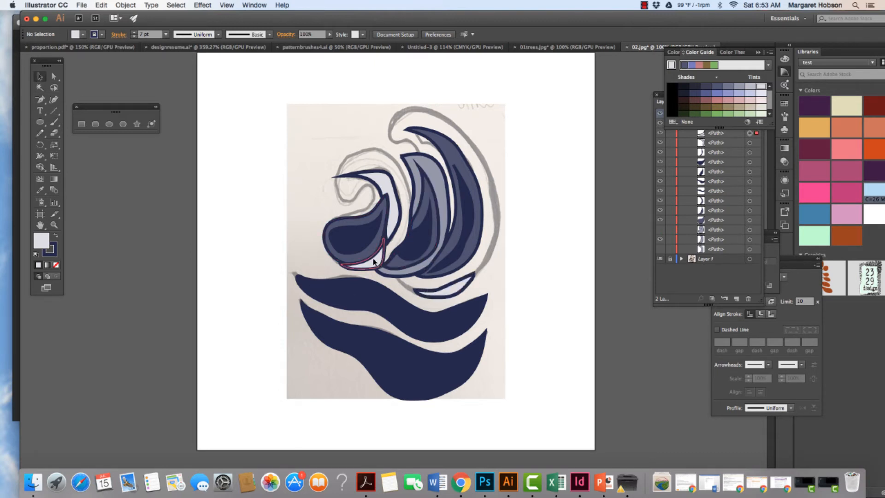
shift+click(394, 210)
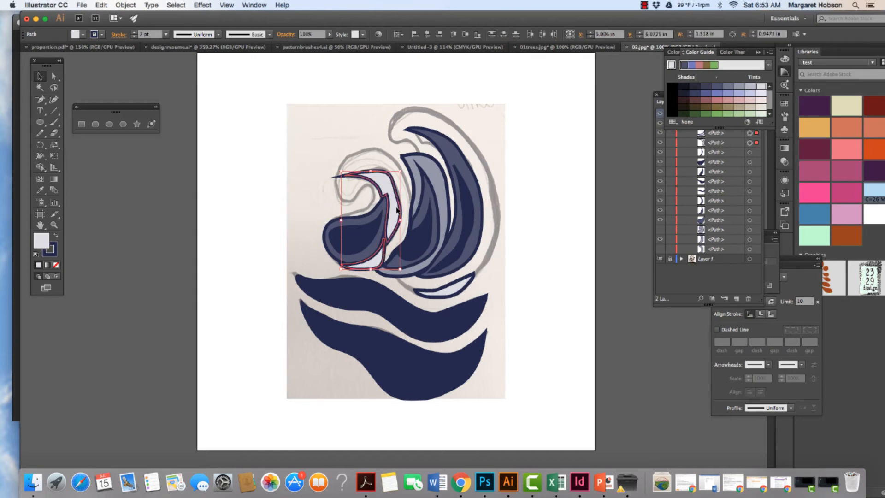
shift+click(448, 291)
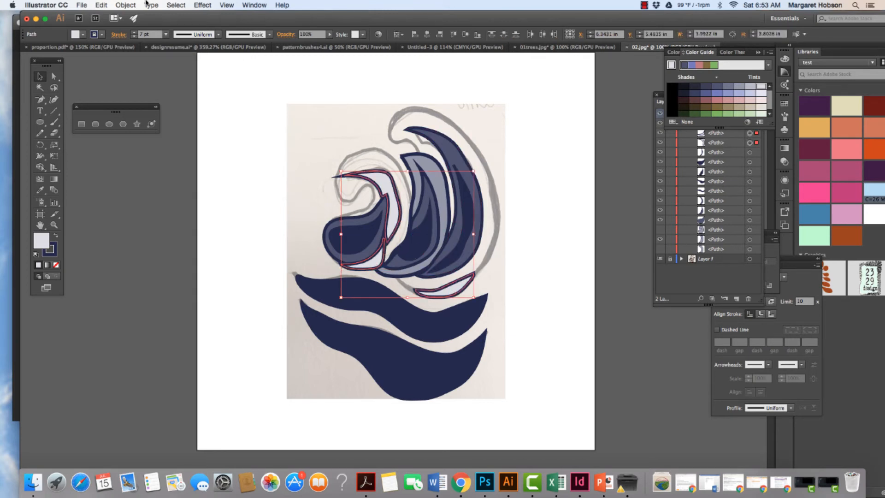
click(121, 5)
mouse_move(138, 27)
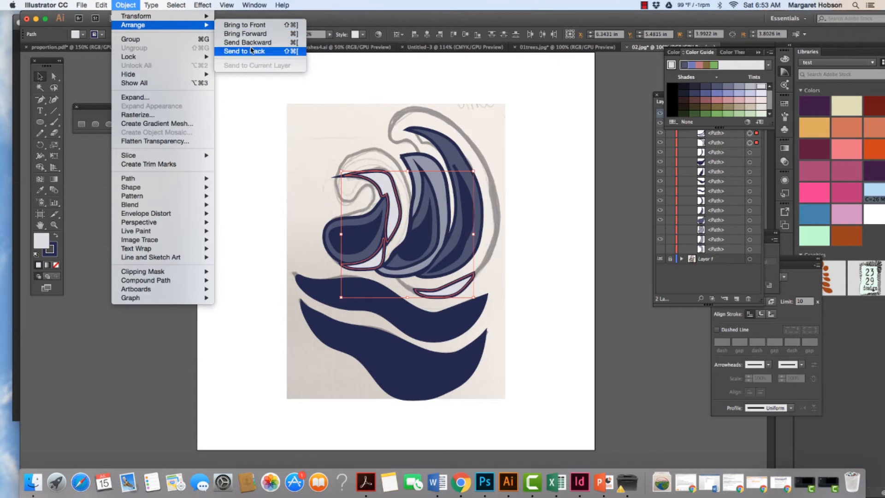
click(251, 51)
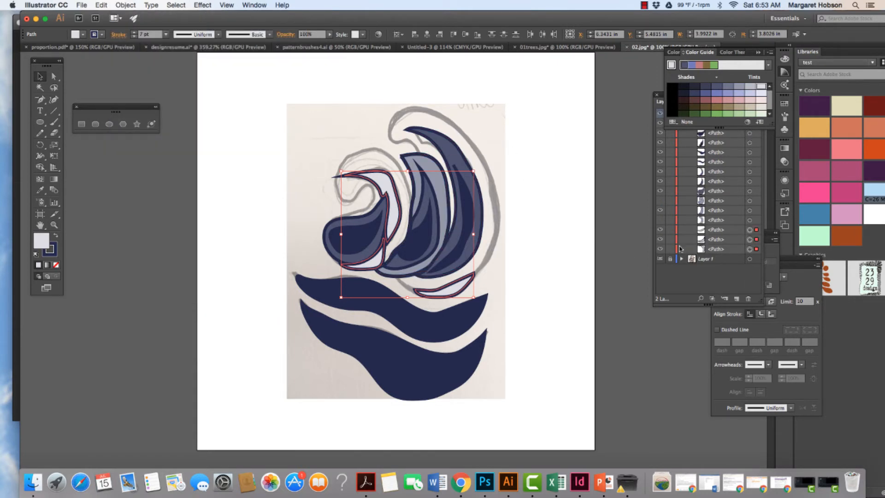
- Show the hidden outer wave shapes again and bring the three highlights forward until they sit above them, leaving nothing selected
click(660, 220)
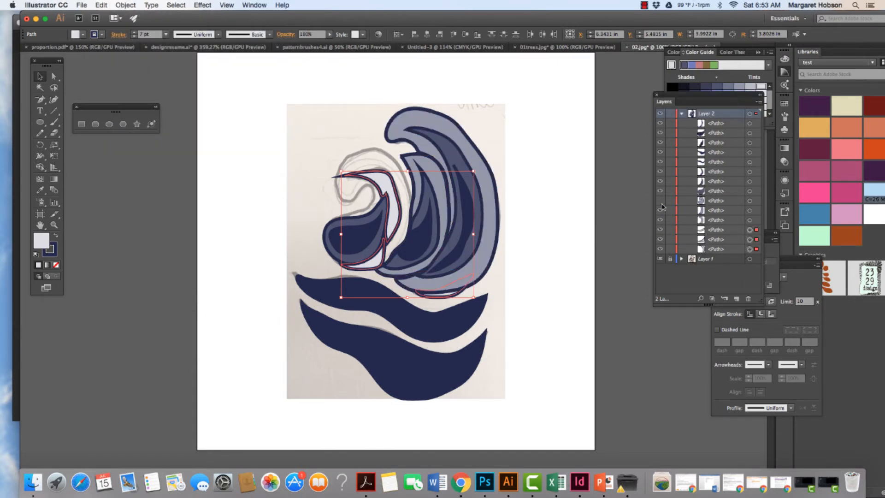
click(661, 201)
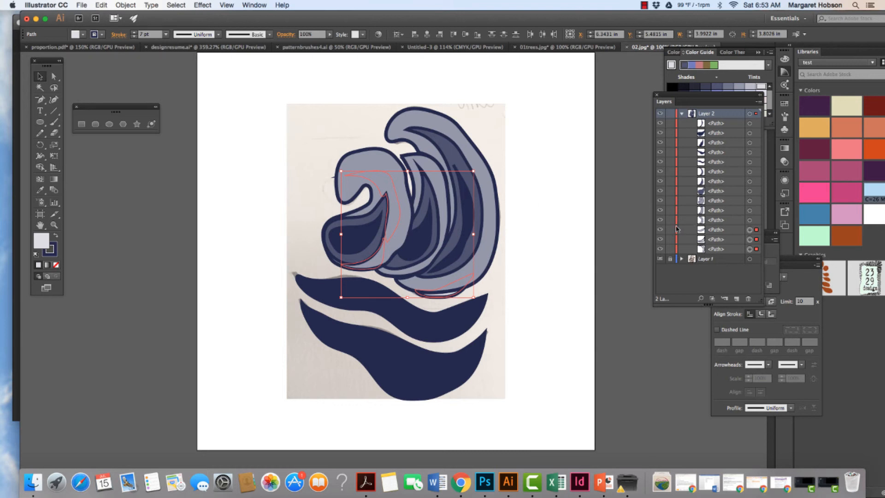
click(125, 5)
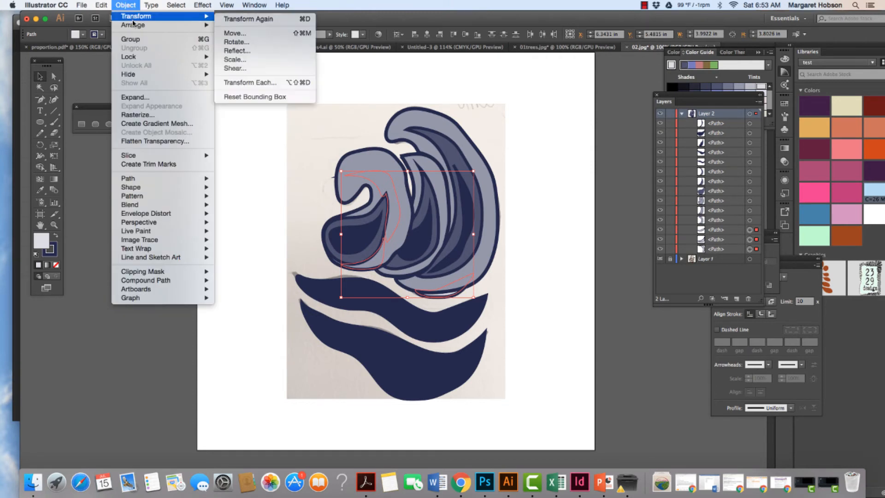
mouse_move(135, 25)
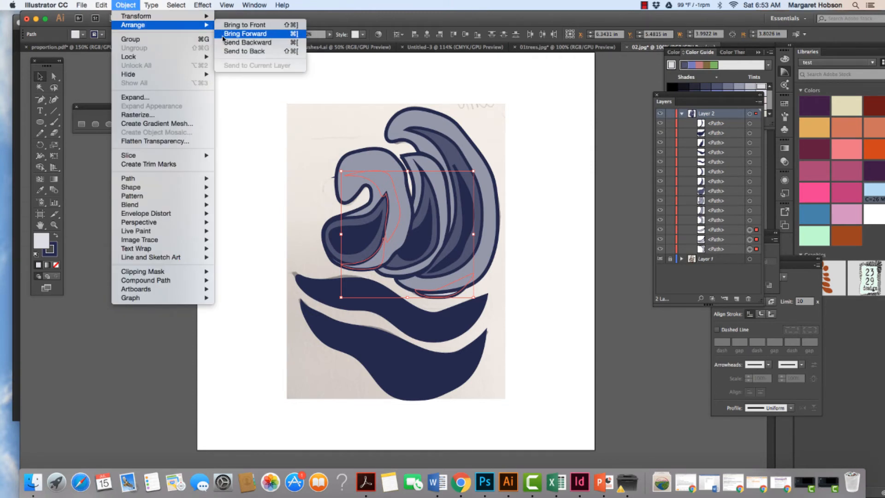
click(240, 34)
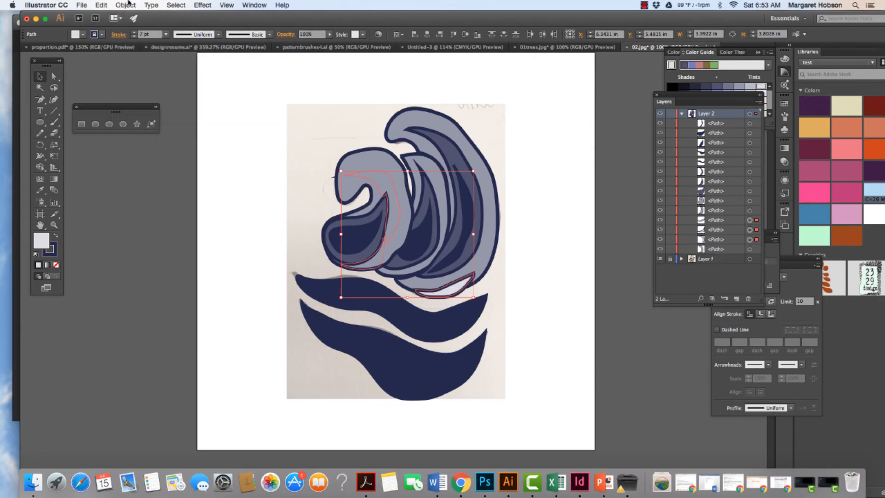
click(129, 5)
mouse_move(132, 25)
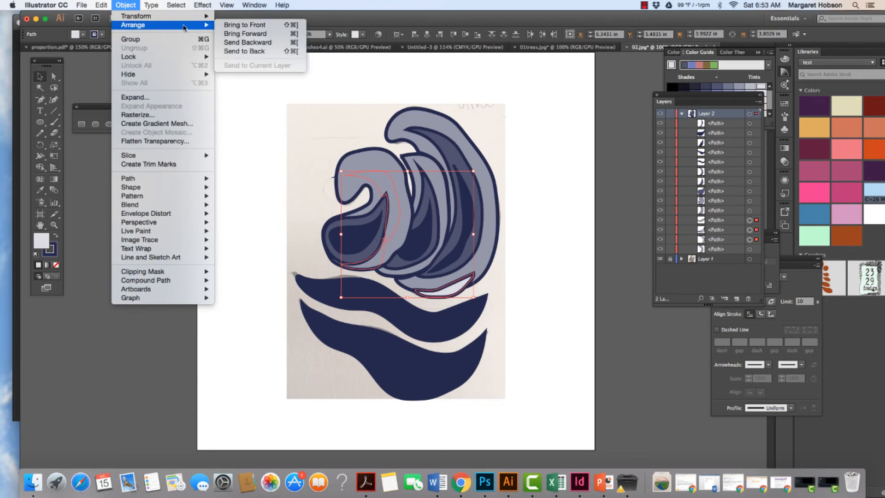
click(227, 34)
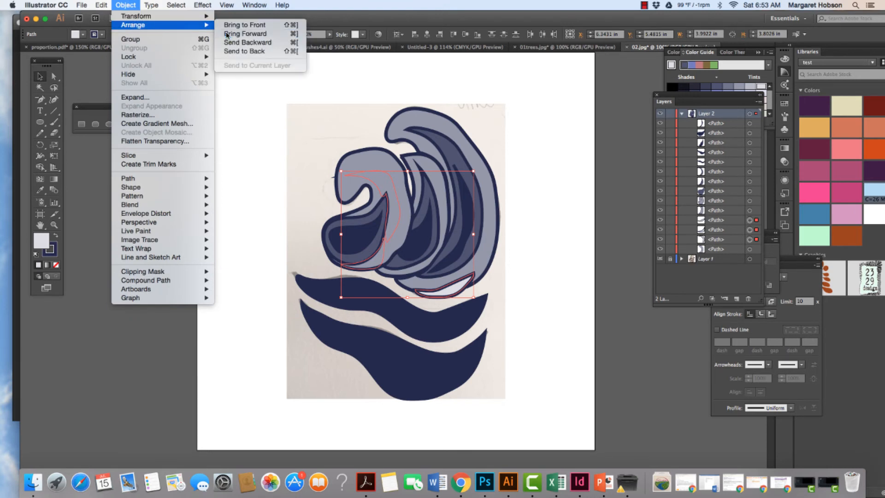
click(123, 4)
mouse_move(134, 26)
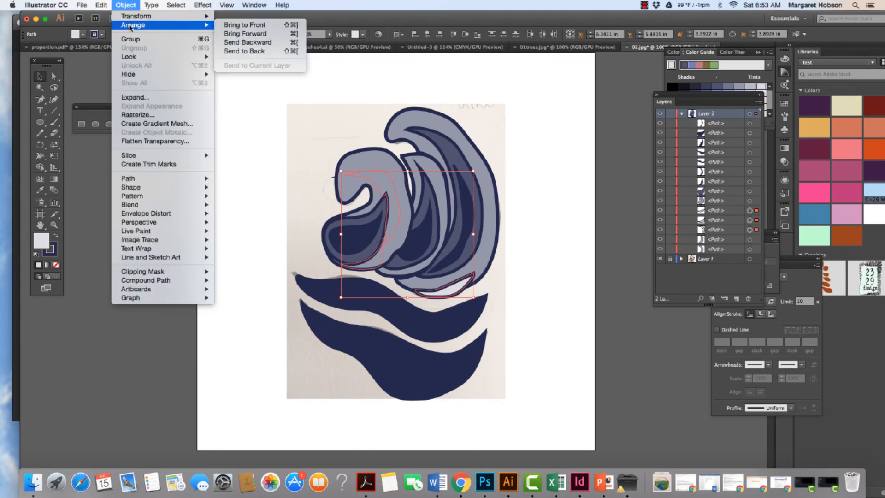
click(228, 34)
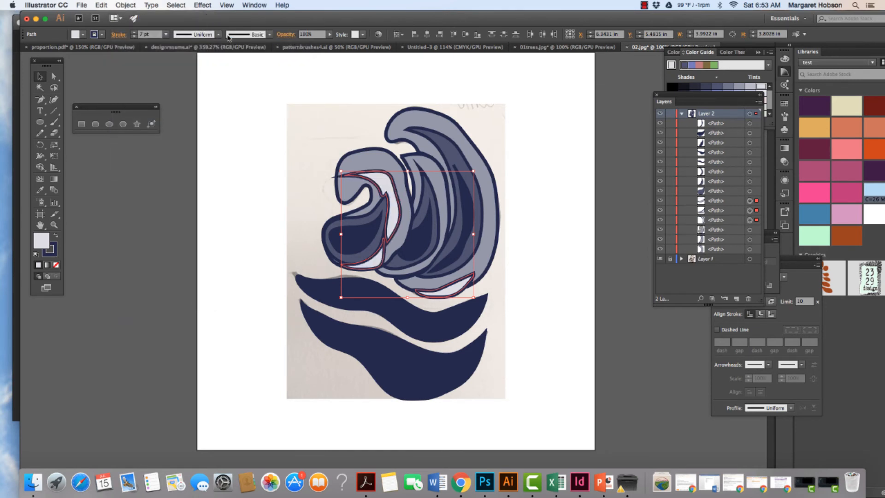
click(259, 100)
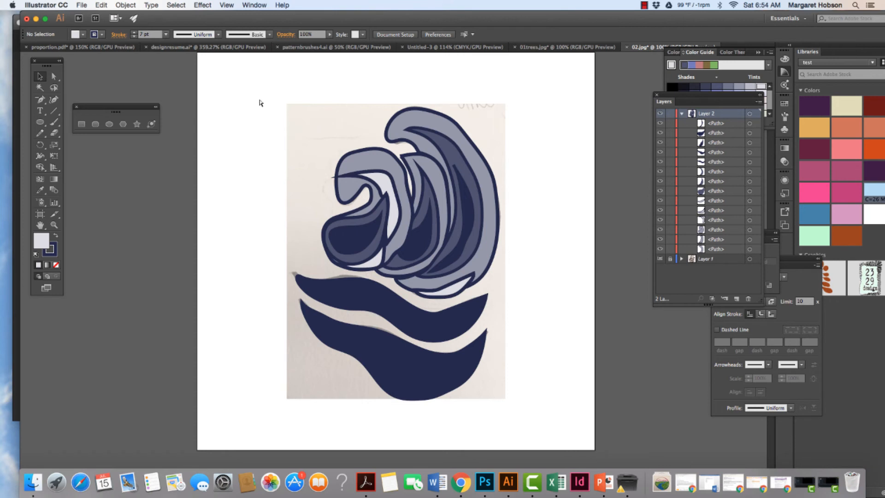
- Hide the template sketch on Layer 1 with the whole artboard in view
key(super+minus)
key(super+minus)
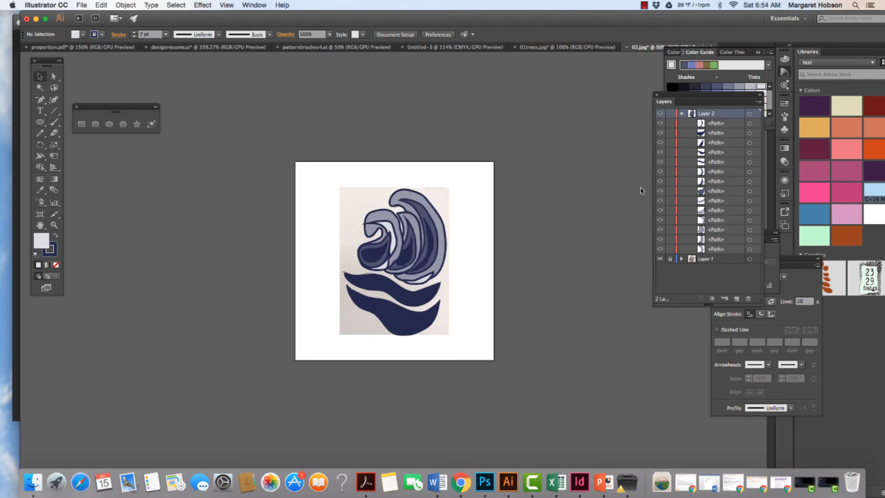
click(659, 260)
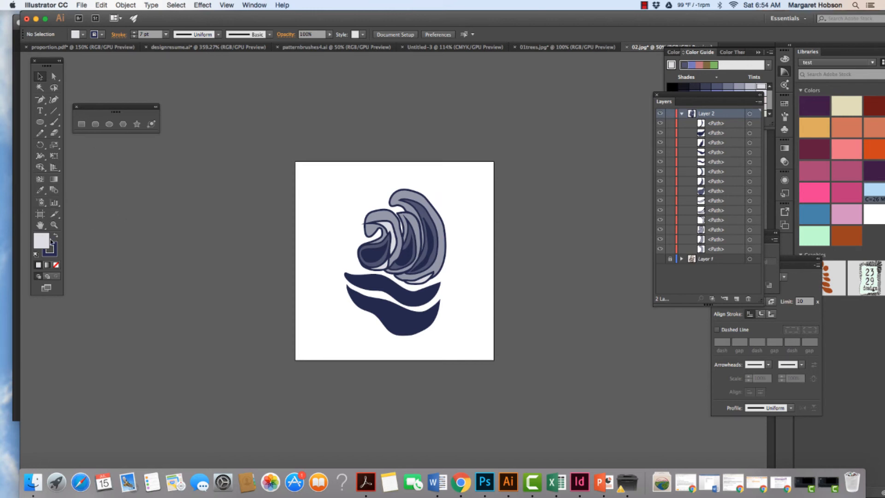
- Draw a rounded rectangle about 6.4 by 10 in over the wave artwork and shift it slightly left to cover the wave's tip
click(40, 124)
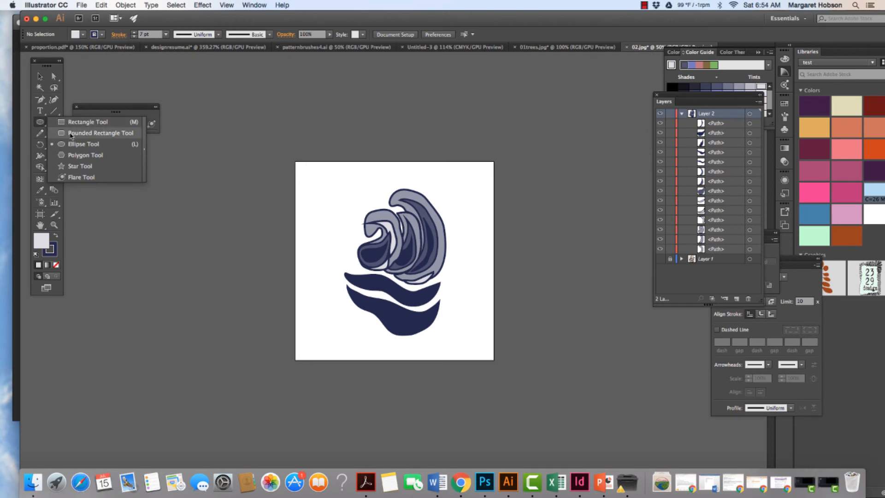
click(71, 135)
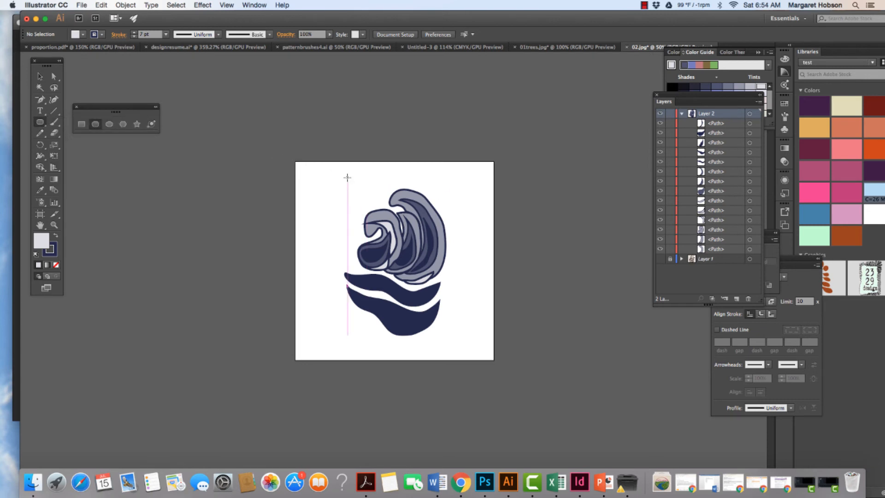
drag(347, 178, 454, 344)
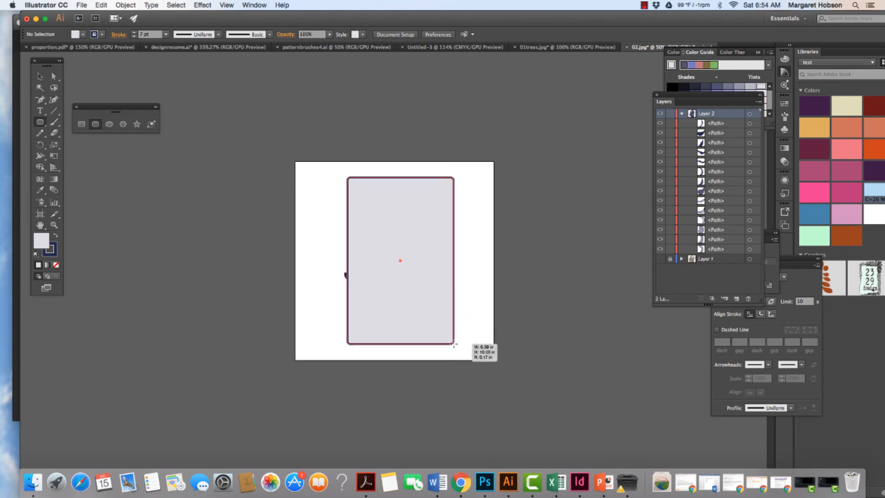
click(40, 76)
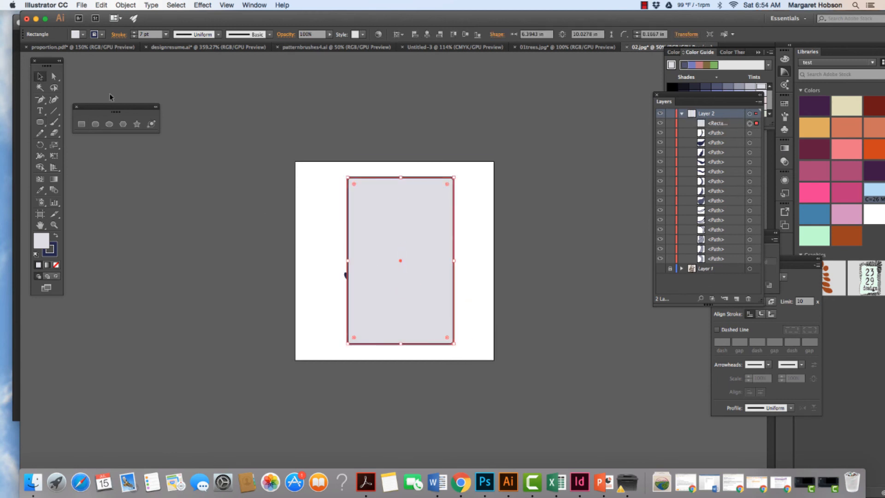
drag(373, 196, 368, 192)
- Send the rounded rectangle to the back behind all the wave shapes and deselect it
click(125, 5)
mouse_move(139, 28)
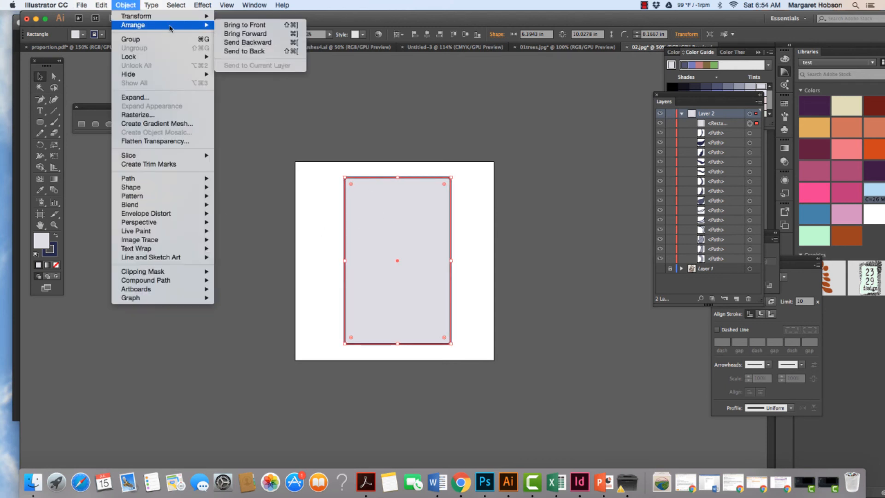
click(244, 51)
click(311, 170)
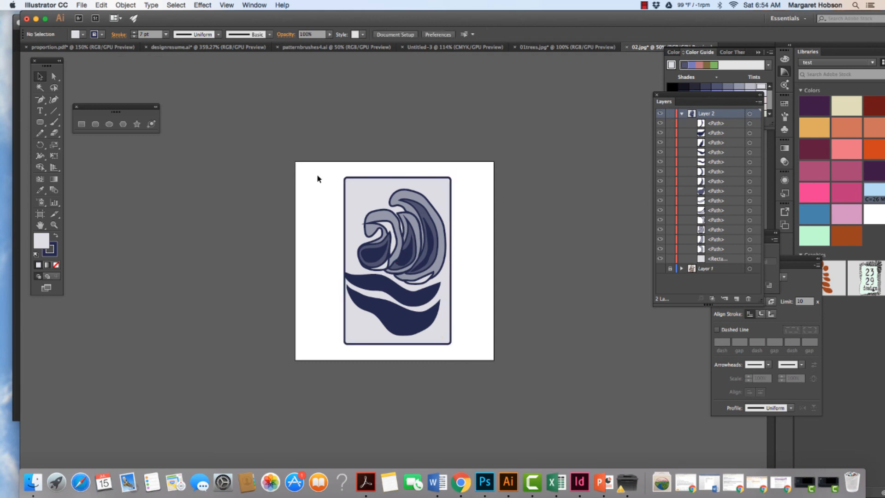
- Resize the rounded background rectangle to about 7.06 by 9.61 in so it frames the wave artwork with wider side margins, leaving it deselected
click(362, 190)
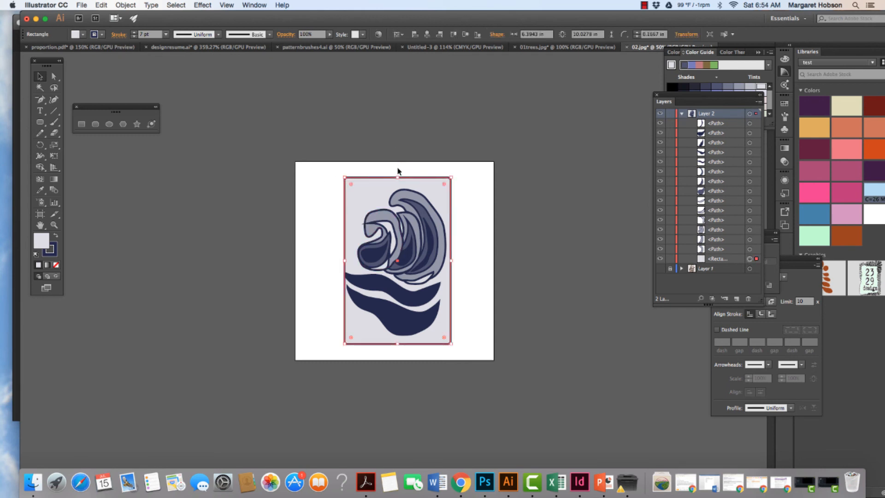
drag(396, 176, 397, 184)
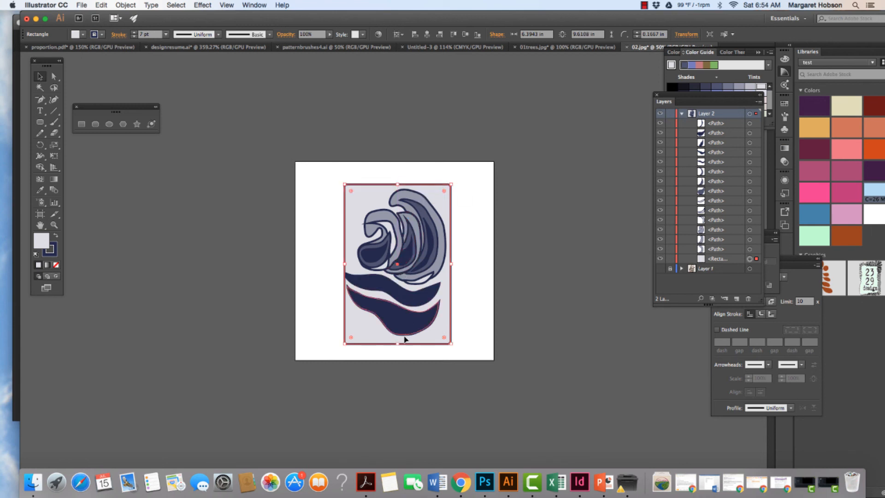
drag(397, 344, 396, 338)
drag(344, 259, 335, 259)
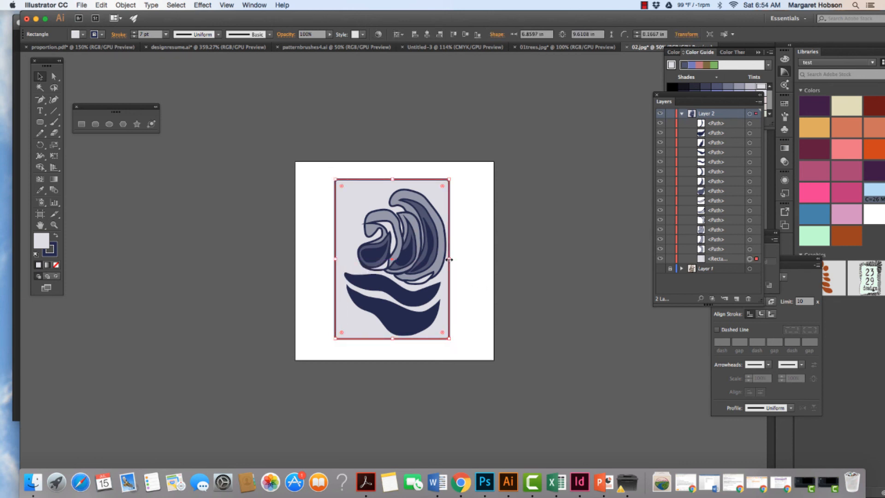
drag(448, 259, 452, 260)
click(476, 271)
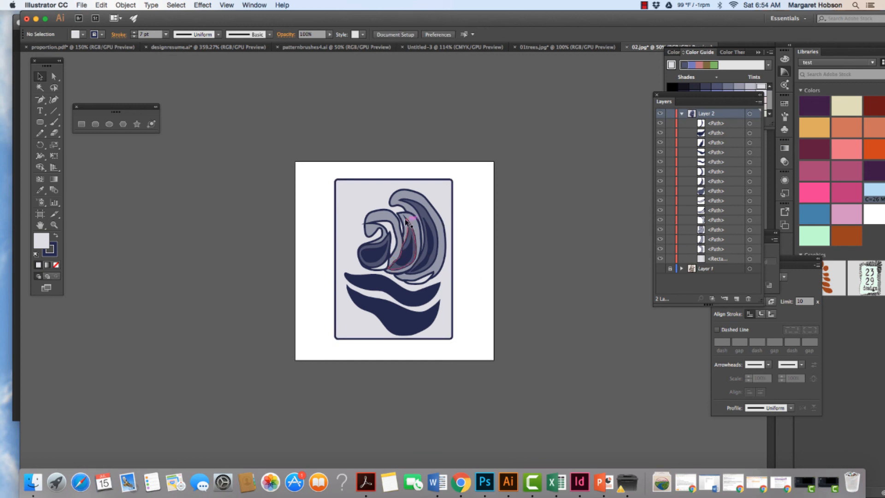
- Nudge the background rectangle slightly down and right to centre it around the wave artwork, leaving nothing selected
click(349, 204)
key(Down)
key(Down)
key(Right)
key(Right)
key(Right)
key(Right)
key(Right)
key(Right)
key(Right)
key(Right)
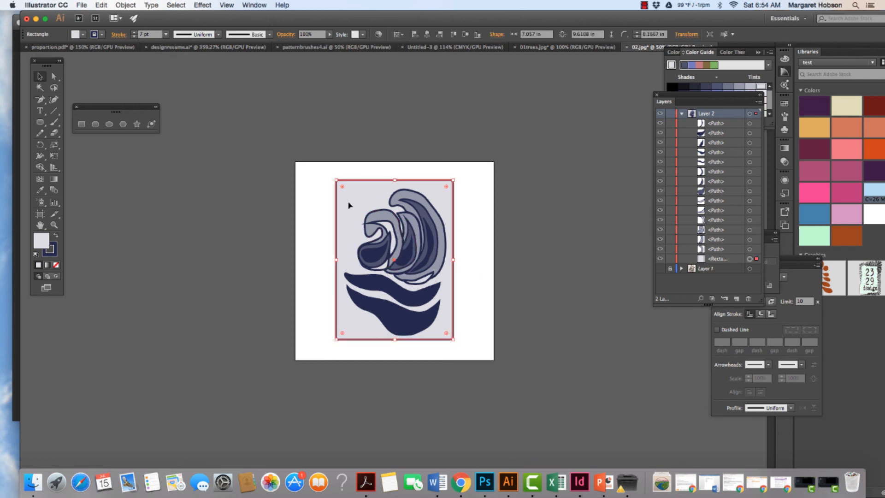
key(Down)
key(Down)
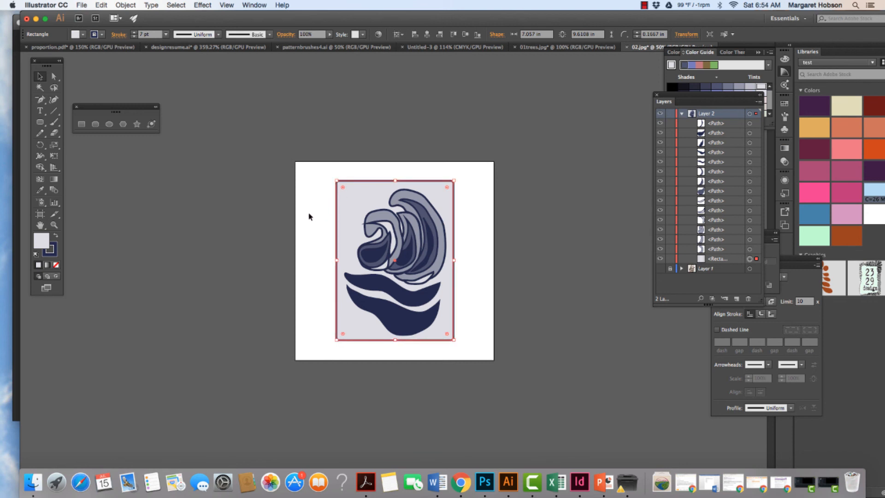
click(309, 216)
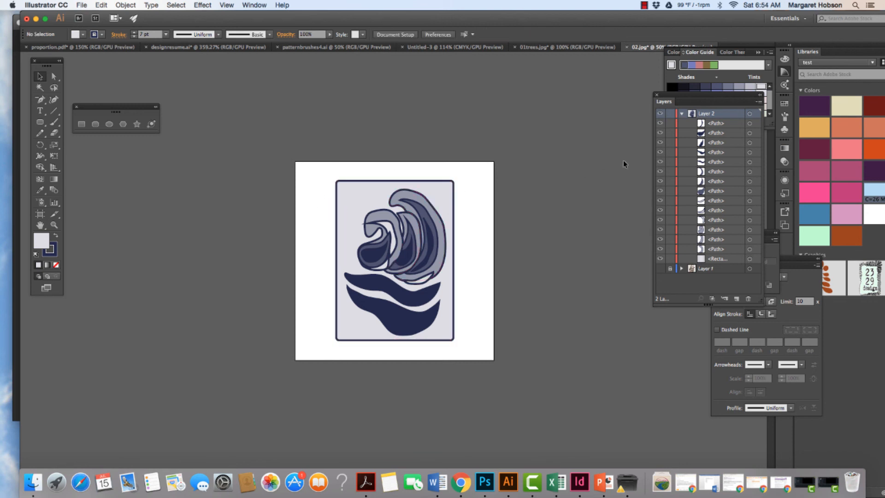
click(644, 6)
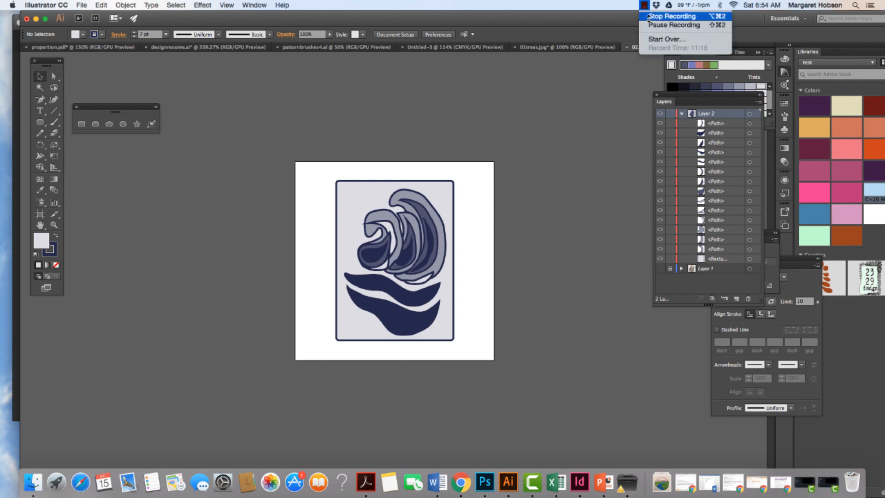